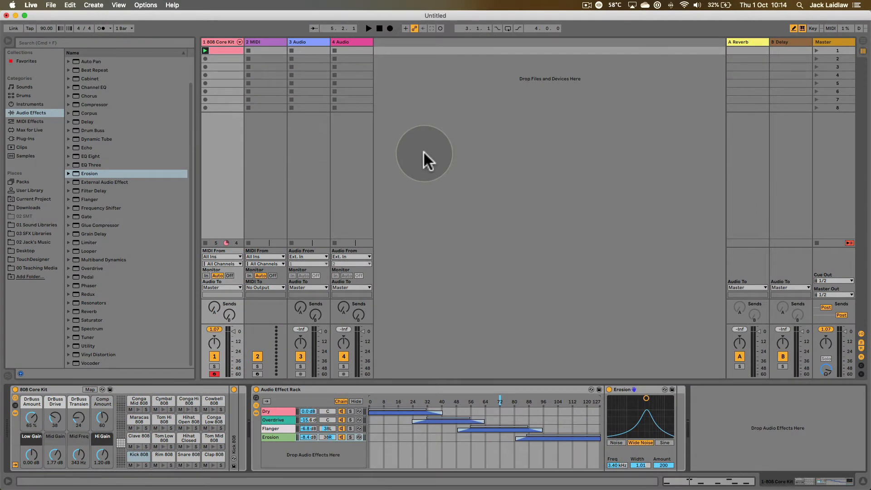
Start a new Live Set and add an empty Instrument Rack, with its chain list shown, to the first MIDI track
{"action": "key", "text": "super+n"}
{"action": "left_click", "coordinate": [358, 270]}
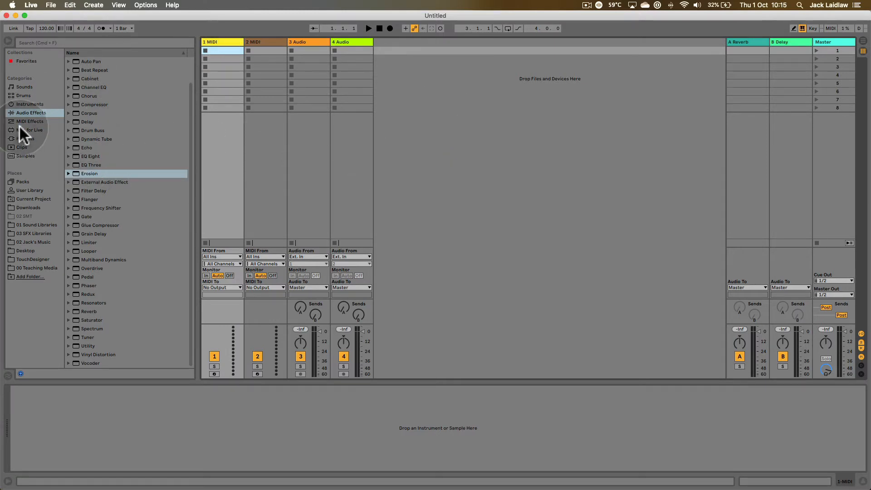
{"action": "left_click", "coordinate": [22, 102]}
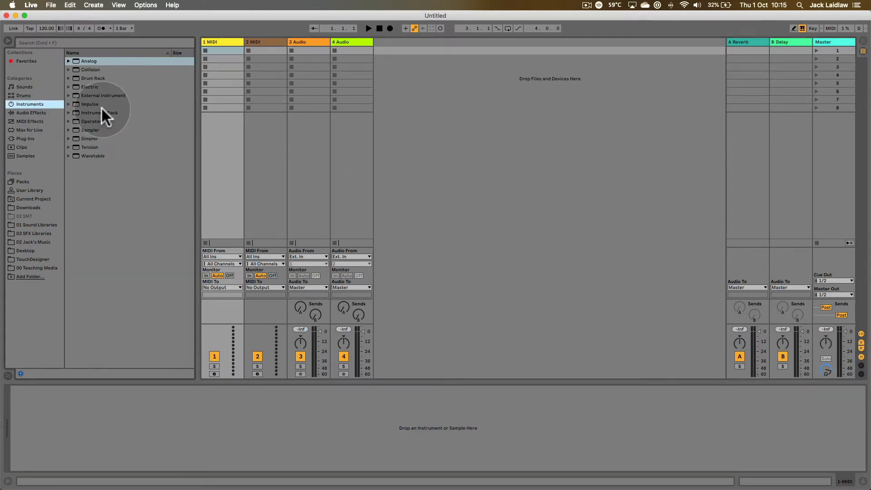
{"action": "left_click_drag", "start_coordinate": [88, 112], "coordinate": [215, 55]}
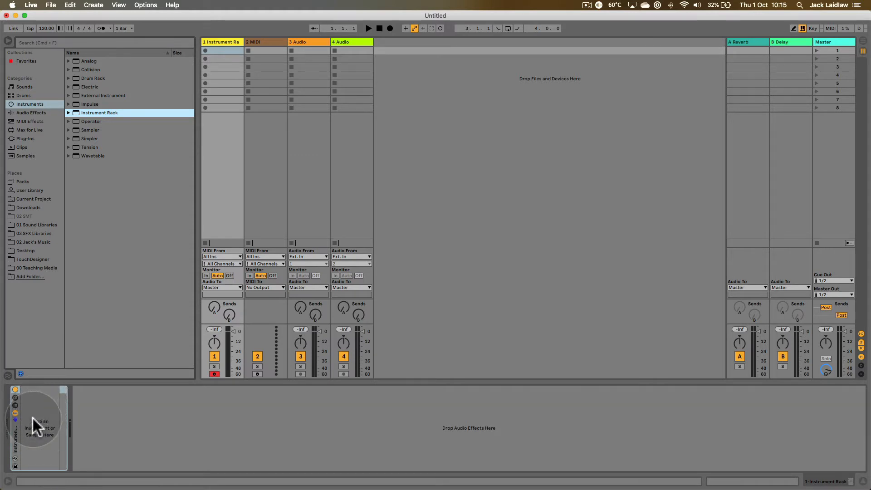
{"action": "left_click", "coordinate": [15, 405]}
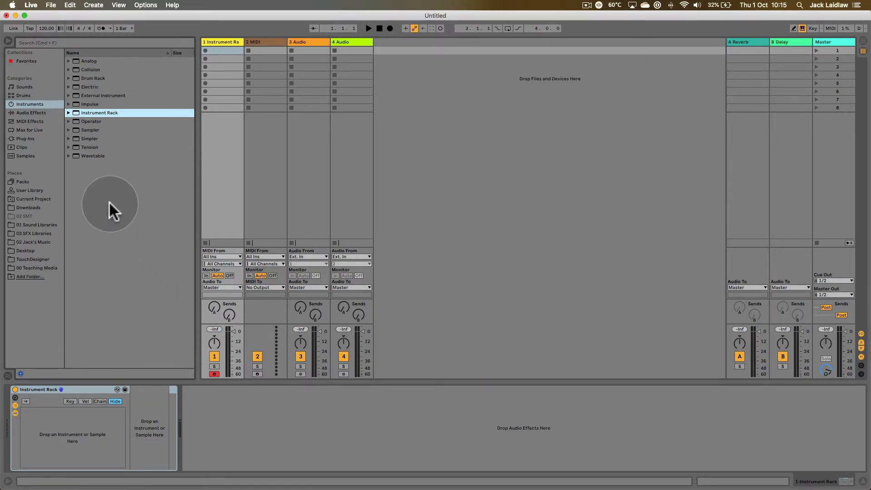
Check the Instrument Rack signal flow diagram in Preview, and back in Live add Analog as the rack's first chain
{"action": "key", "text": "super+Tab"}
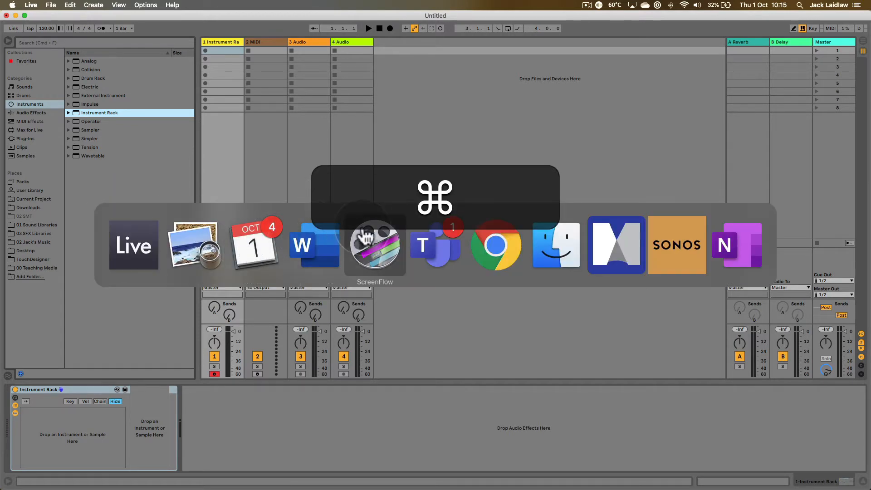
{"action": "left_click", "coordinate": [180, 250]}
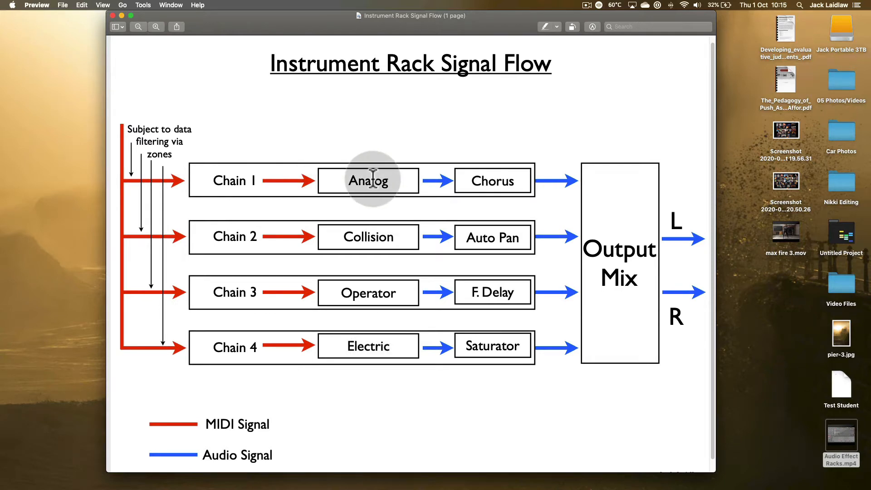
{"action": "key", "text": "super+Tab"}
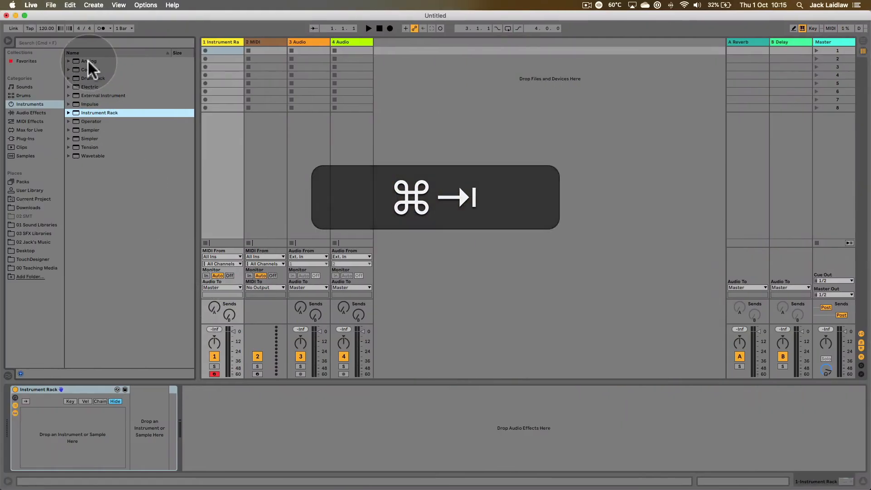
{"action": "left_click_drag", "start_coordinate": [88, 61], "coordinate": [77, 422]}
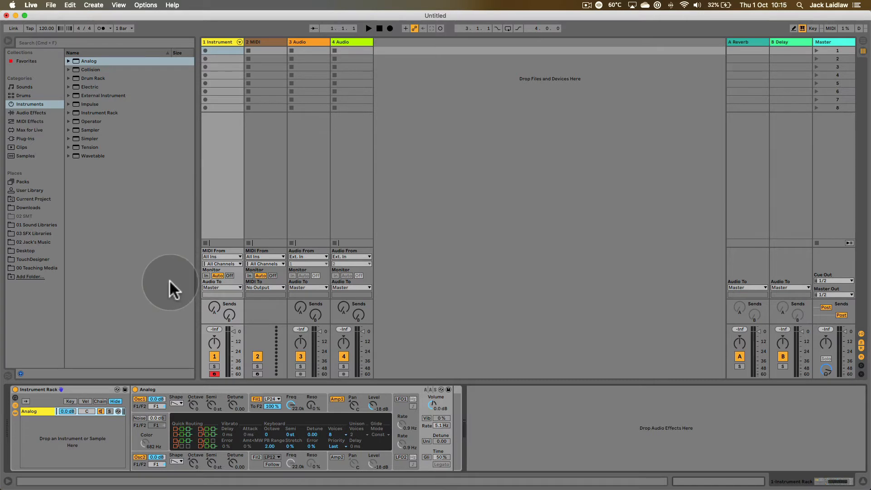
{"action": "key", "text": "a"}
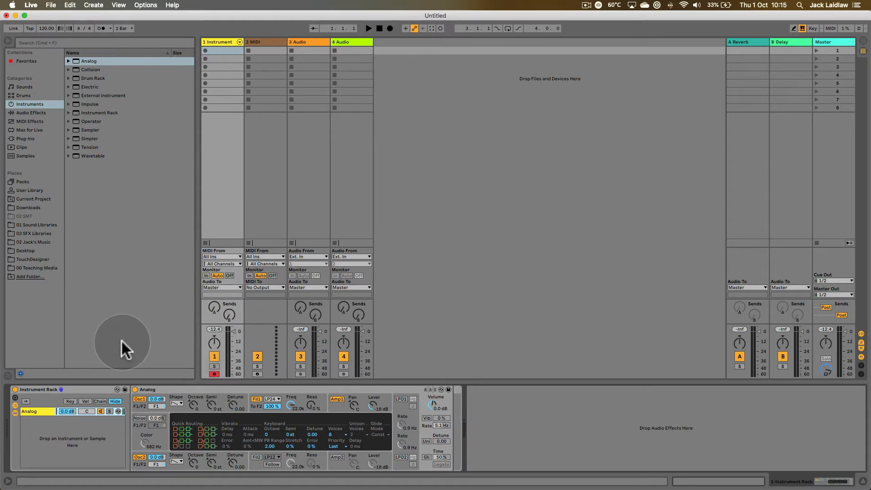
Check the diagram in Preview, and in Live add Collision as the rack's second chain, coloured pale green
{"action": "key", "text": "super+Tab"}
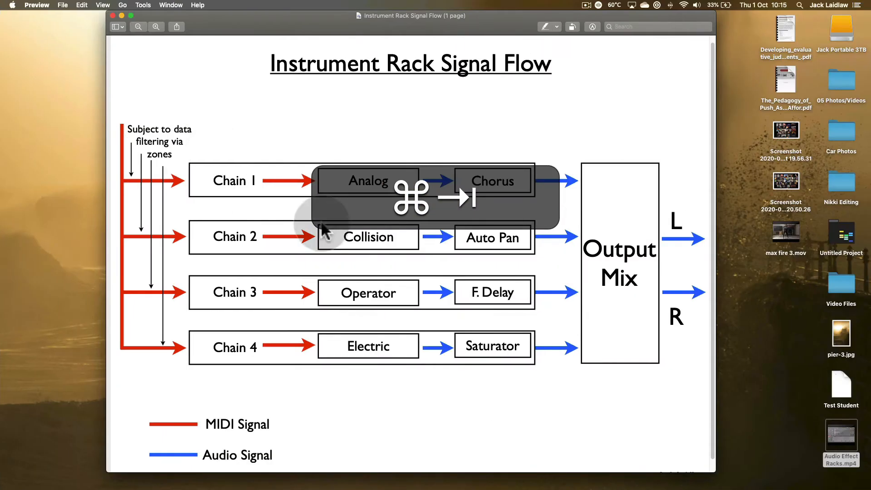
{"action": "key", "text": "super+Tab"}
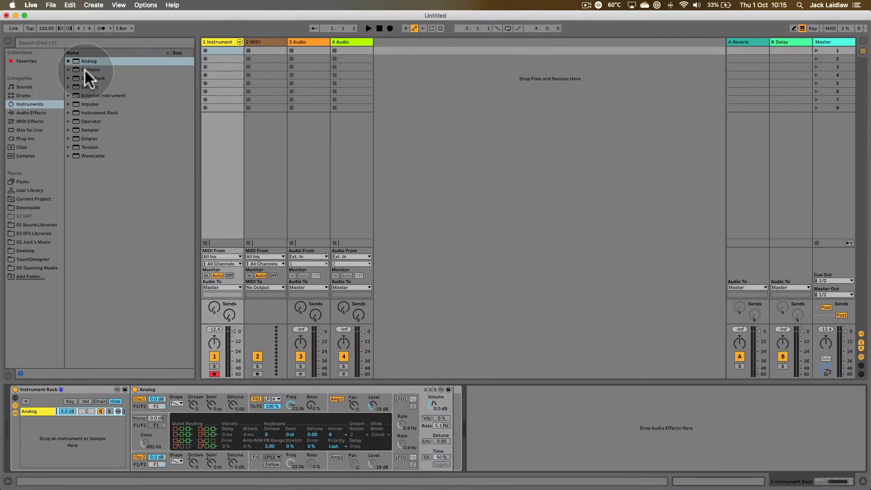
{"action": "left_click_drag", "start_coordinate": [78, 67], "coordinate": [187, 408]}
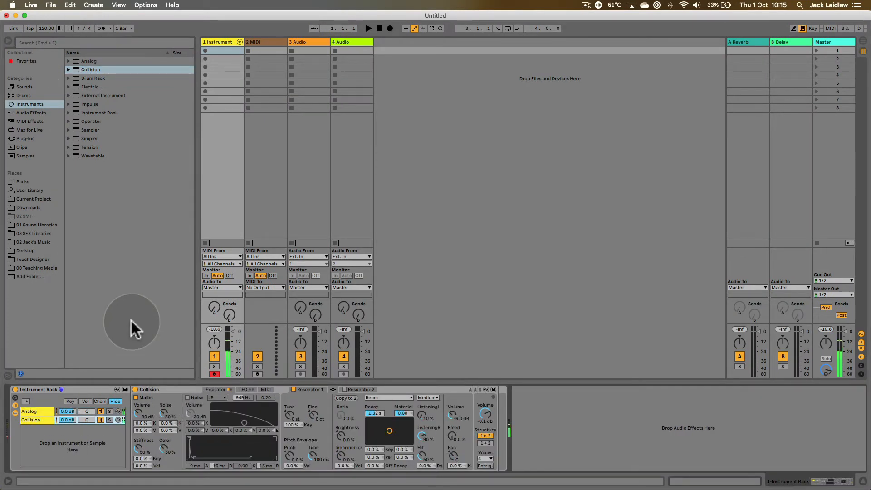
{"action": "right_click", "coordinate": [38, 420]}
{"action": "left_click", "coordinate": [100, 399]}
Add Operator as the rack's third chain and colour the chain magenta
{"action": "key", "text": "super+Tab"}
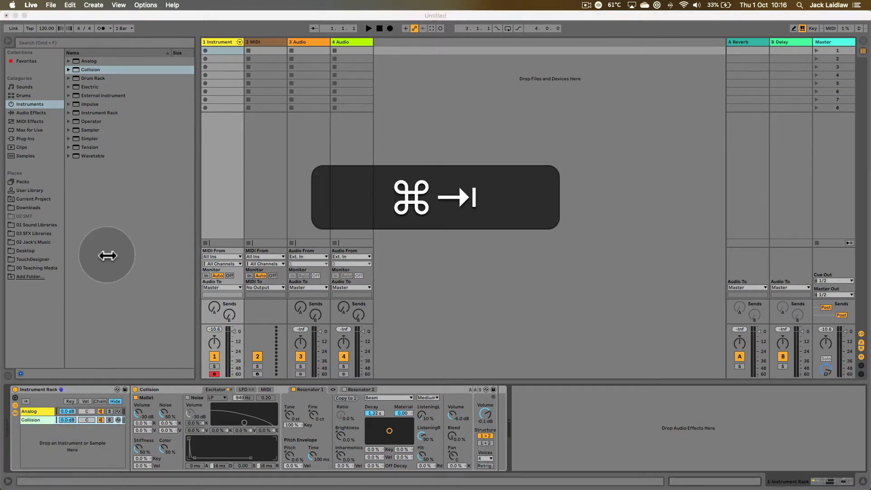
{"action": "key", "text": "super+Tab"}
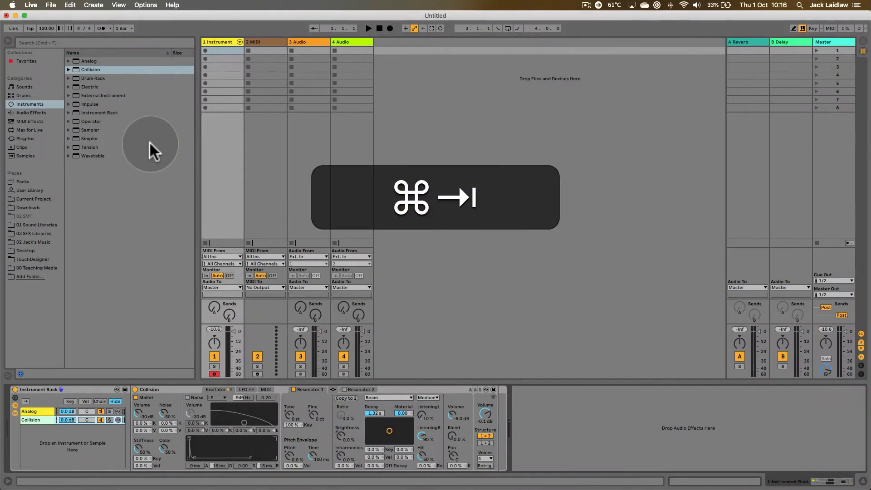
{"action": "left_click", "coordinate": [89, 123]}
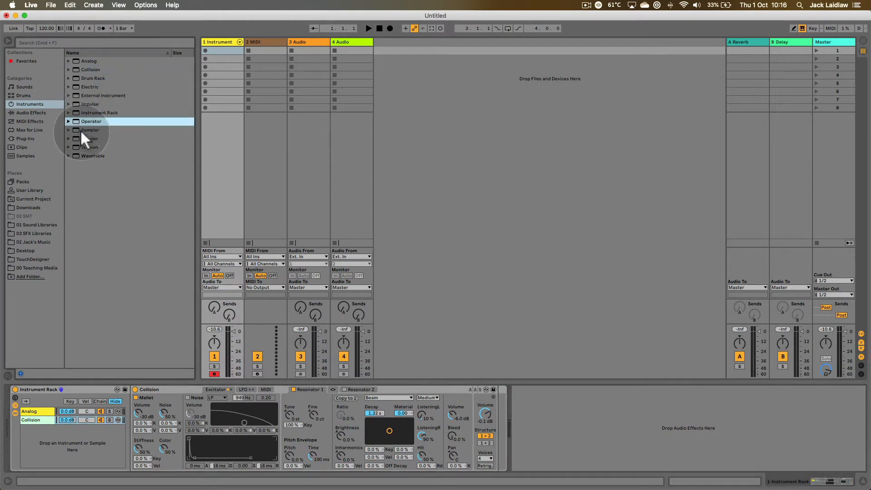
{"action": "left_click_drag", "start_coordinate": [80, 129], "coordinate": [72, 443]}
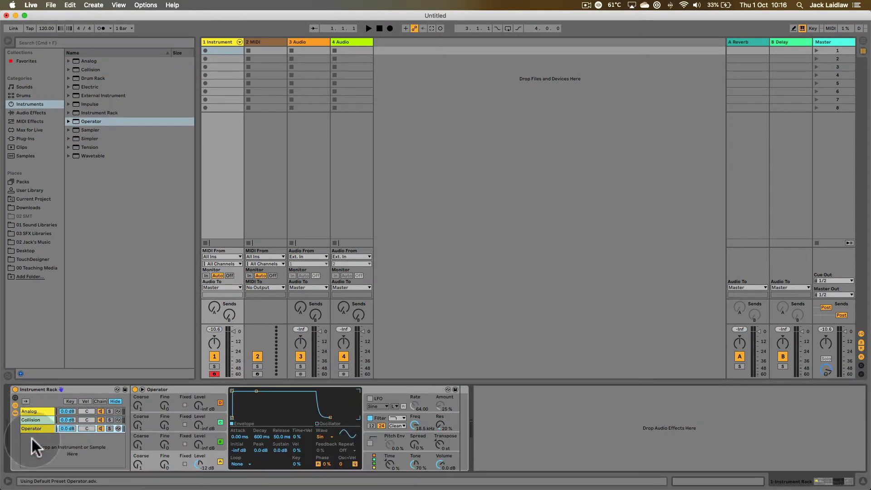
{"action": "right_click", "coordinate": [37, 427]}
{"action": "left_click", "coordinate": [90, 393]}
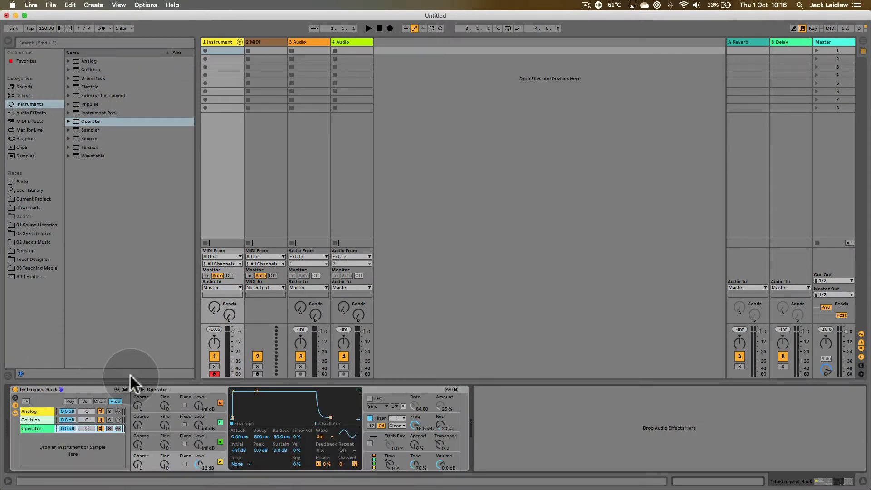
{"action": "right_click", "coordinate": [48, 426]}
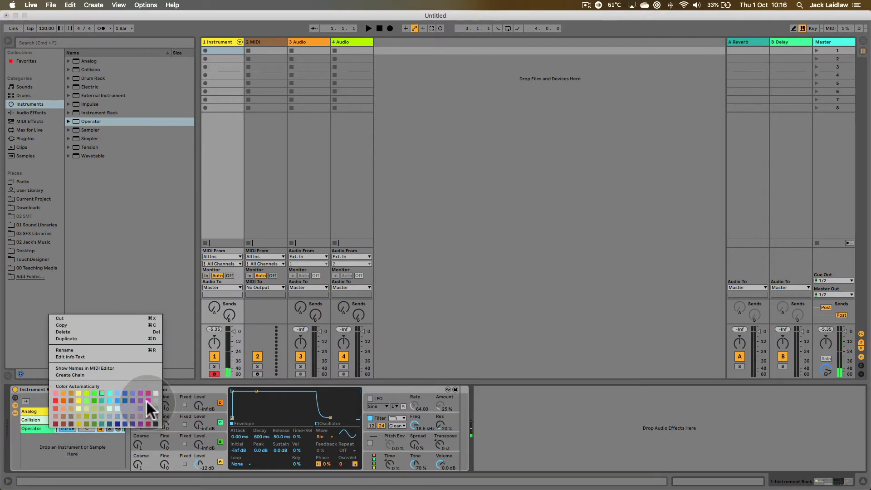
{"action": "left_click", "coordinate": [147, 401]}
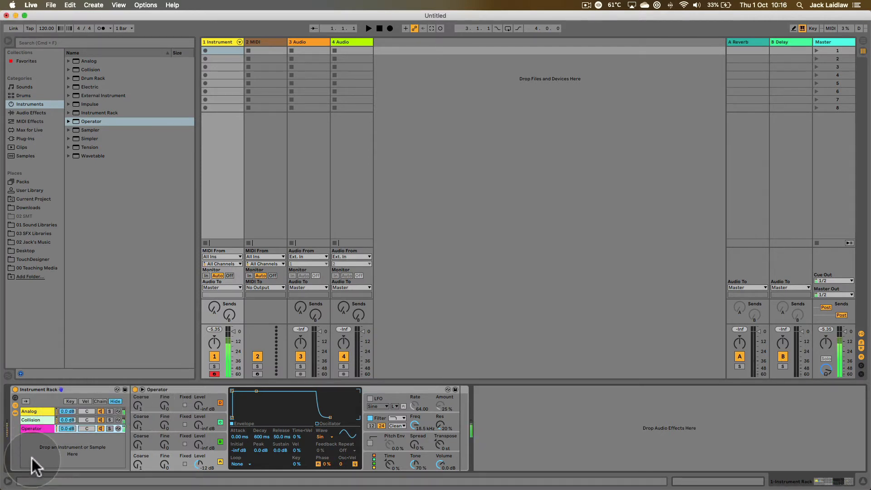
Check the diagram in Preview, and in Live add Electric as the rack's fourth chain, coloured dark blue
{"action": "key", "text": "super+Tab"}
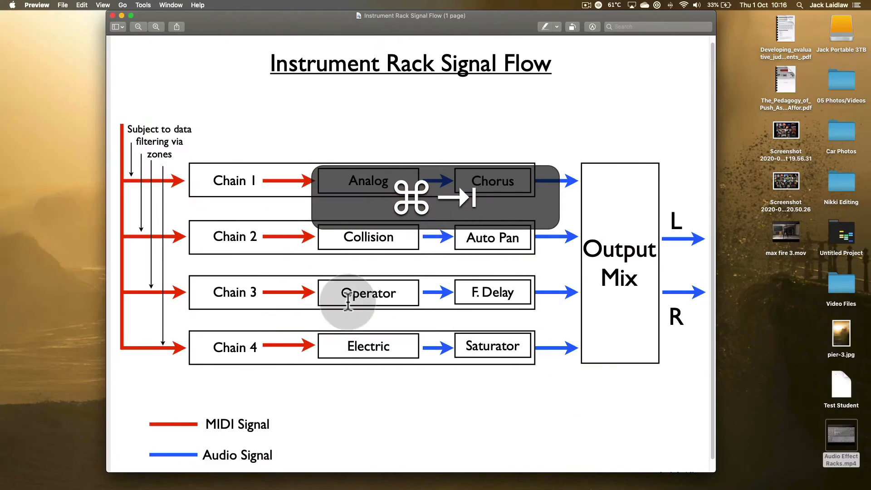
{"action": "key", "text": "super+Tab"}
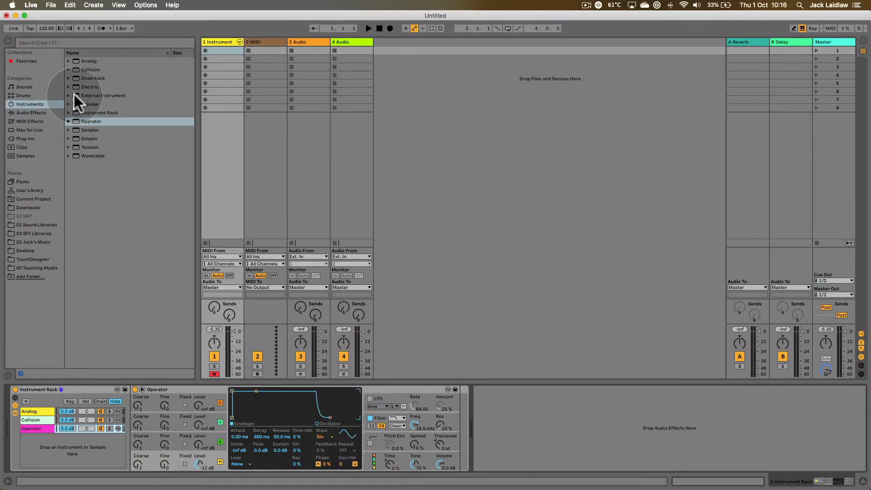
{"action": "left_click_drag", "start_coordinate": [72, 86], "coordinate": [47, 442]}
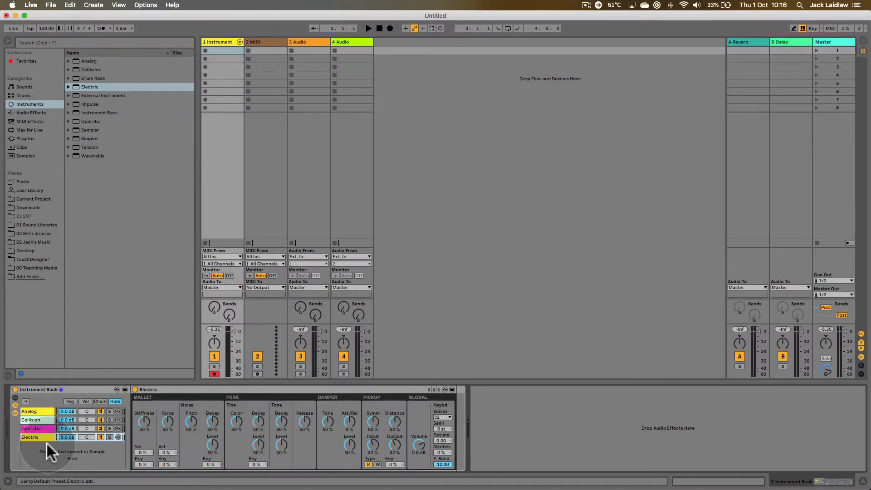
{"action": "right_click", "coordinate": [42, 435]}
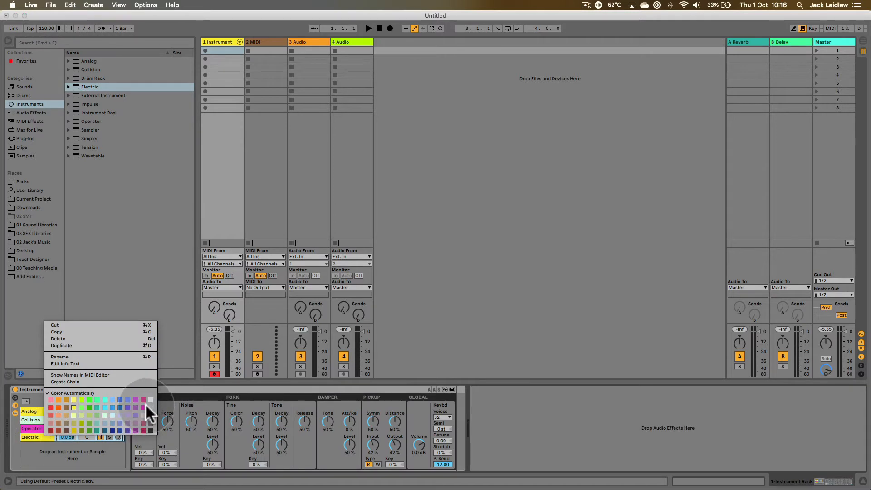
{"action": "left_click", "coordinate": [113, 428]}
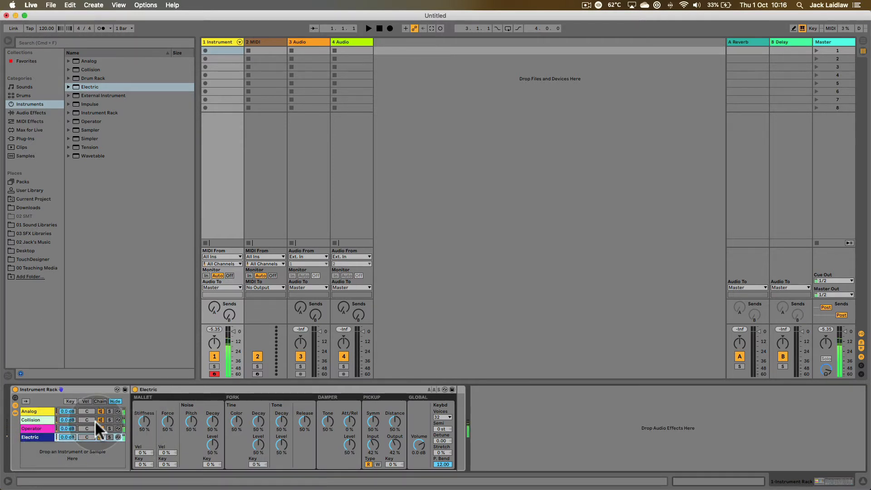
Audition the Analog, Collision, Operator and Electric chains one after another by soloing each
{"action": "left_click", "coordinate": [109, 411]}
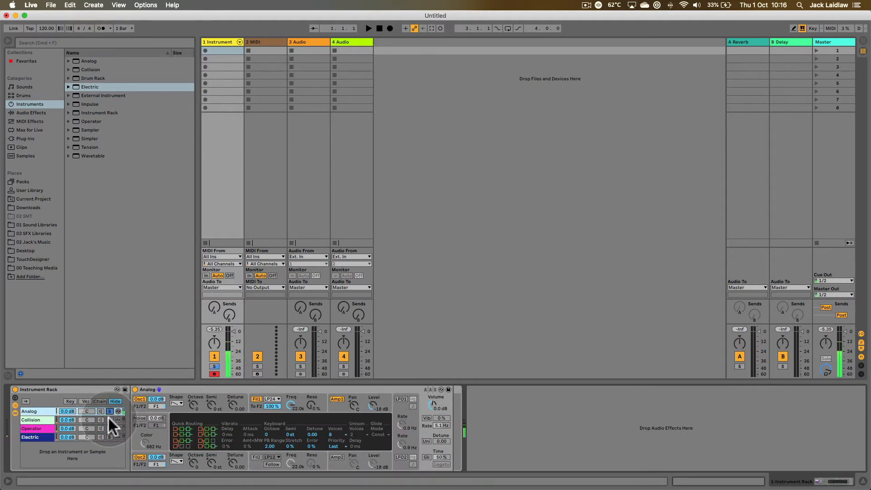
{"action": "left_click", "coordinate": [109, 420]}
{"action": "left_click", "coordinate": [109, 427]}
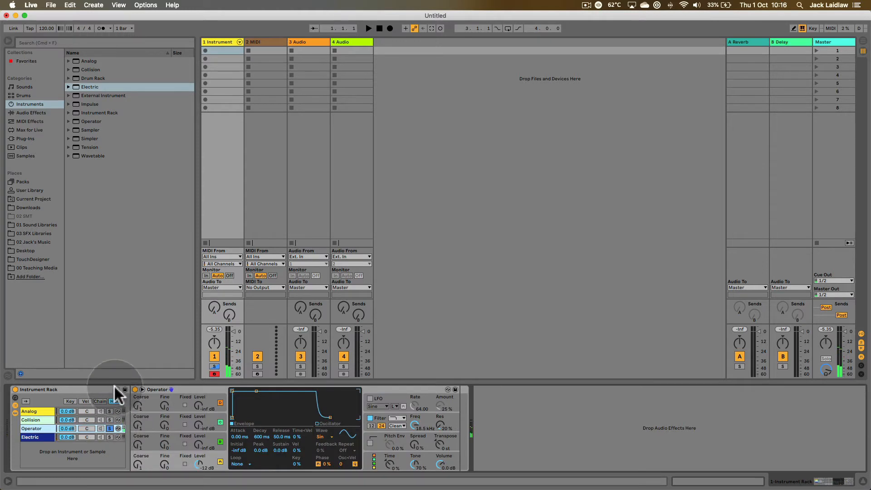
{"action": "left_click", "coordinate": [109, 437]}
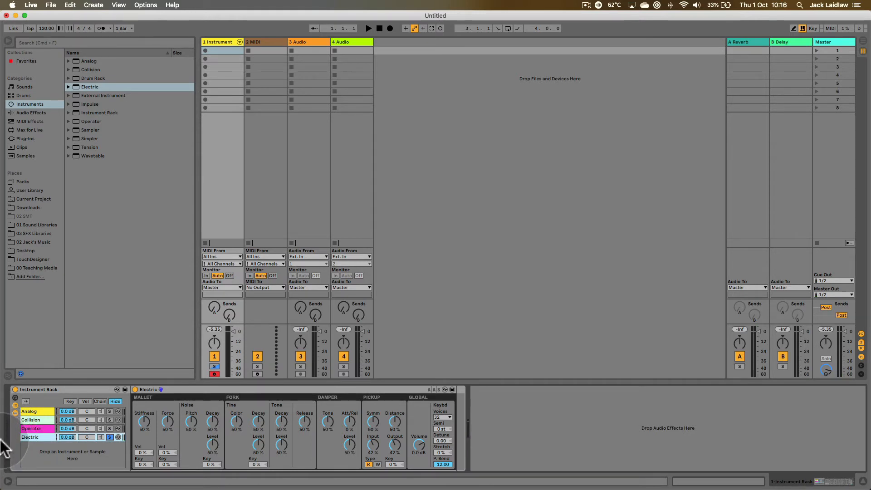
Examine the rack's chain mixer controls up close, and turn off the Electric chain's solo to compare all four chains' level meters
{"action": "scroll", "coordinate": [3, 437], "scroll_direction": "up", "scroll_amount": 3}
{"action": "scroll", "coordinate": [4, 437], "scroll_direction": "down", "scroll_amount": 2}
{"action": "scroll", "coordinate": [3, 437], "scroll_direction": "up", "scroll_amount": 10}
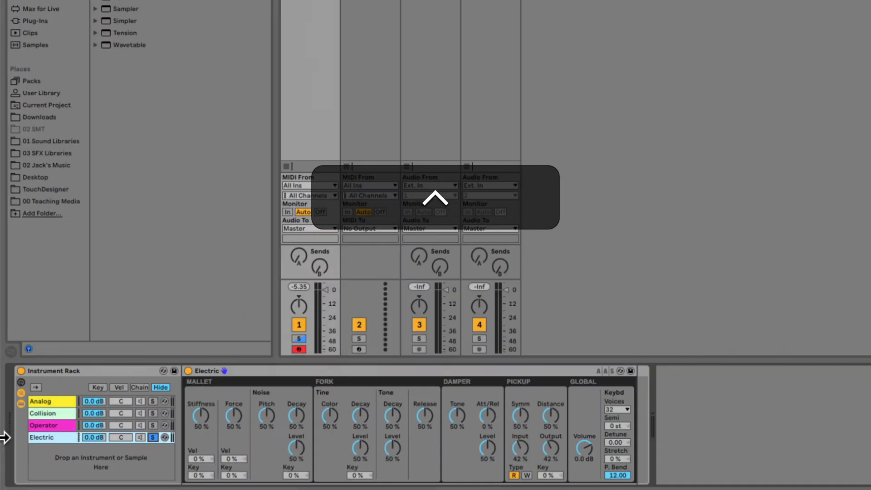
{"action": "scroll", "coordinate": [18, 438], "scroll_direction": "down", "scroll_amount": 4}
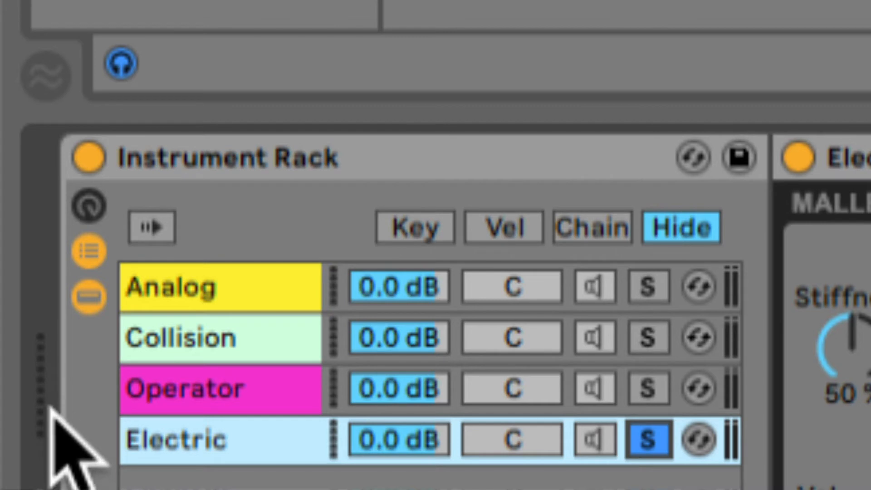
{"action": "scroll", "coordinate": [48, 406], "scroll_direction": "down", "scroll_amount": 1}
{"action": "scroll", "coordinate": [45, 403], "scroll_direction": "down", "scroll_amount": 3}
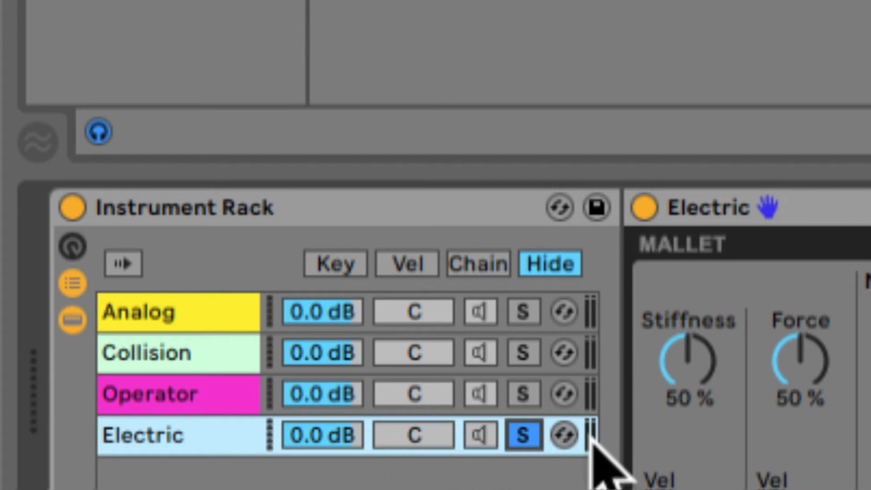
{"action": "left_click", "coordinate": [526, 442]}
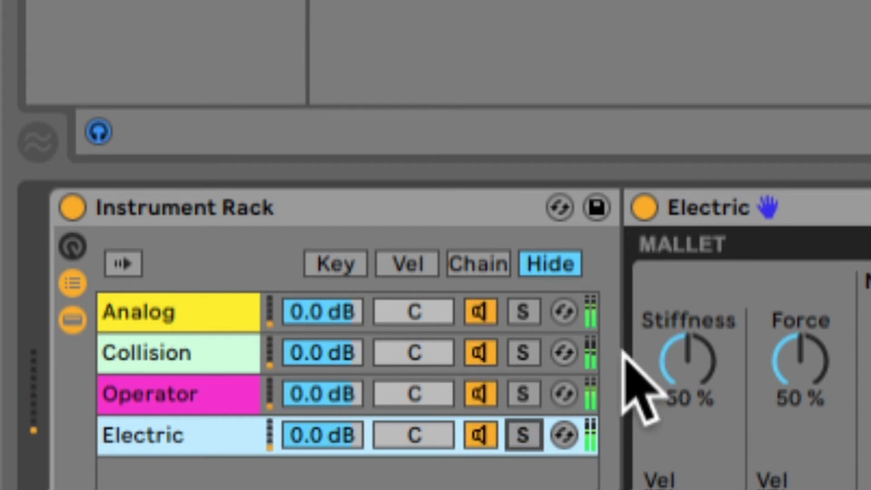
{"action": "scroll", "coordinate": [591, 347], "scroll_direction": "up", "scroll_amount": 2}
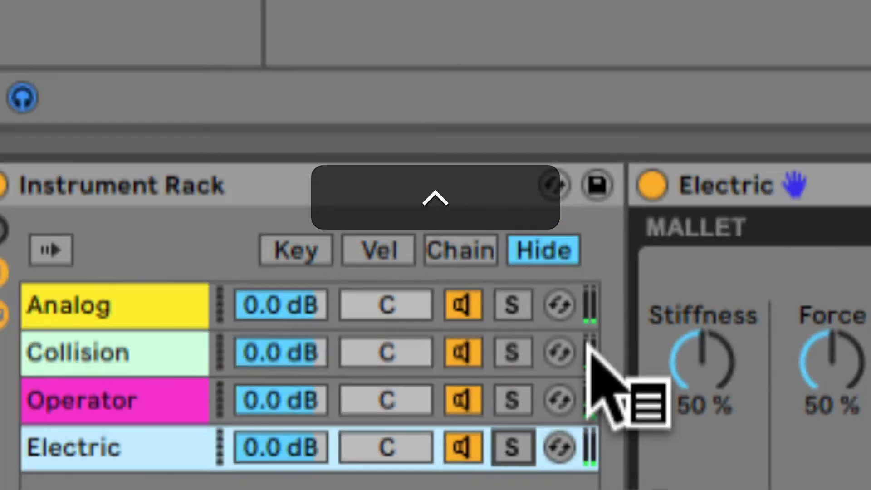
{"action": "scroll", "coordinate": [591, 347], "scroll_direction": "down", "scroll_amount": 8}
{"action": "scroll", "coordinate": [272, 367], "scroll_direction": "down", "scroll_amount": 5}
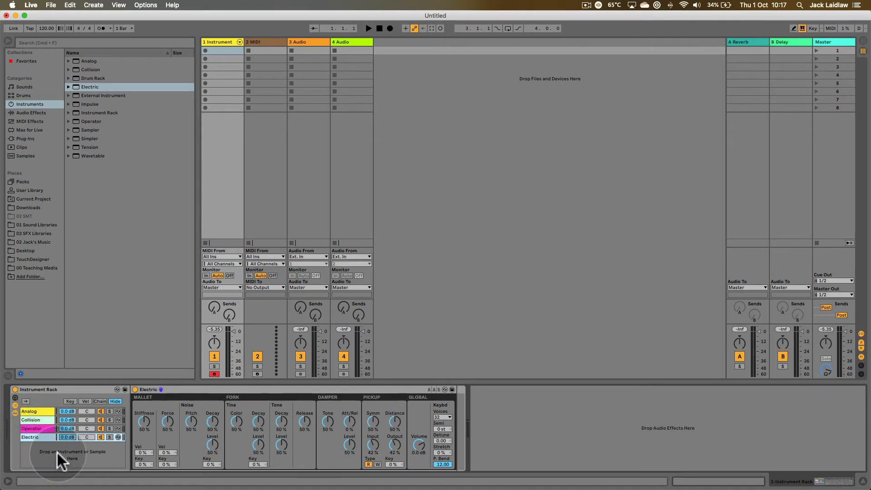
Look through the devices in the Analog, Collision and Operator chains, returning to the Analog chain
{"action": "left_click", "coordinate": [45, 410]}
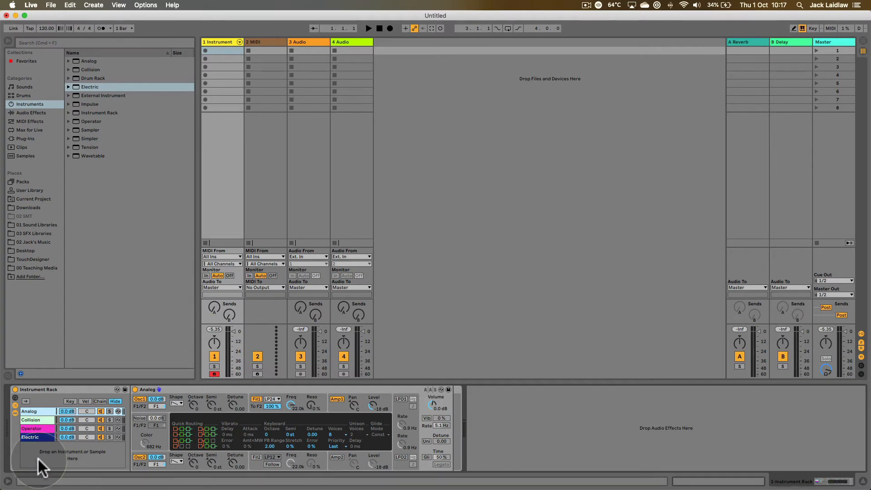
{"action": "left_click", "coordinate": [39, 420]}
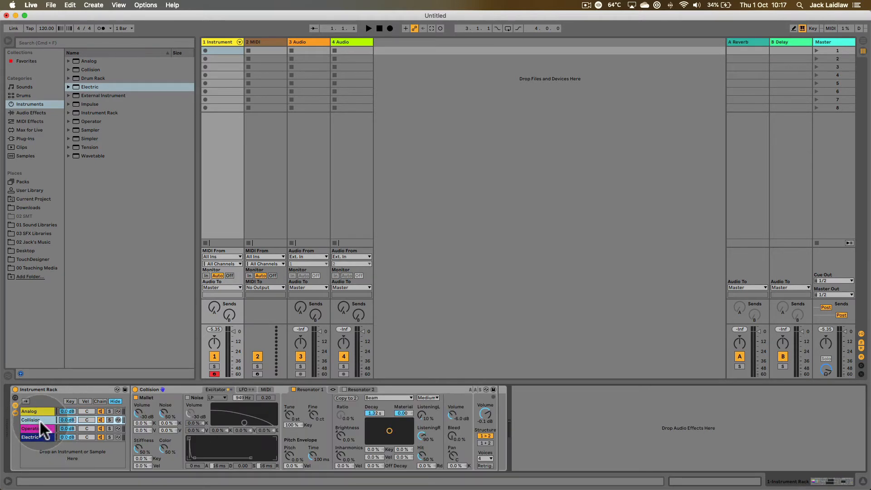
{"action": "left_click", "coordinate": [40, 427]}
{"action": "left_click", "coordinate": [45, 410]}
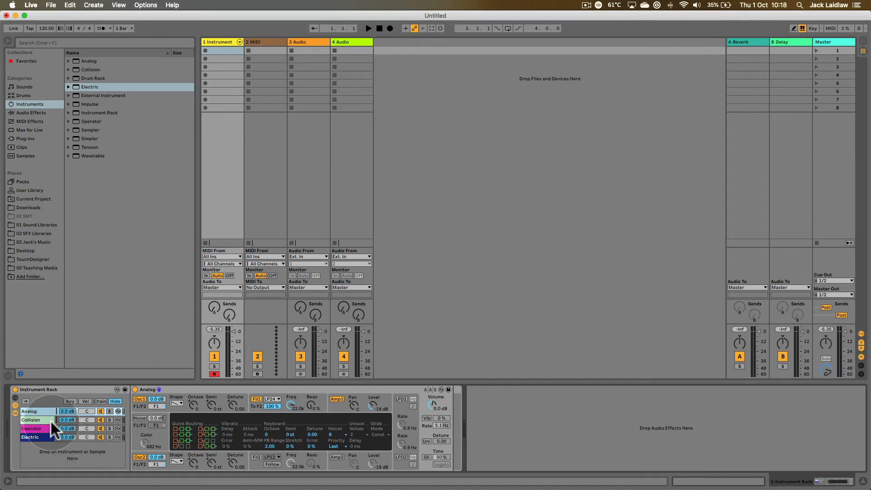
Check the signal flow diagram in Preview, and in Live add the Chorus audio effect to the rack's Analog chain
{"action": "key", "text": "super+Tab"}
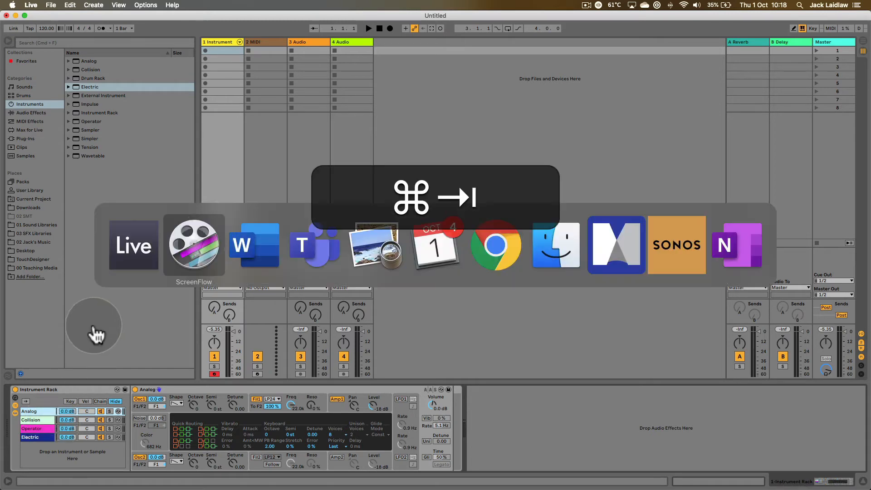
{"action": "key", "text": "super+Tab"}
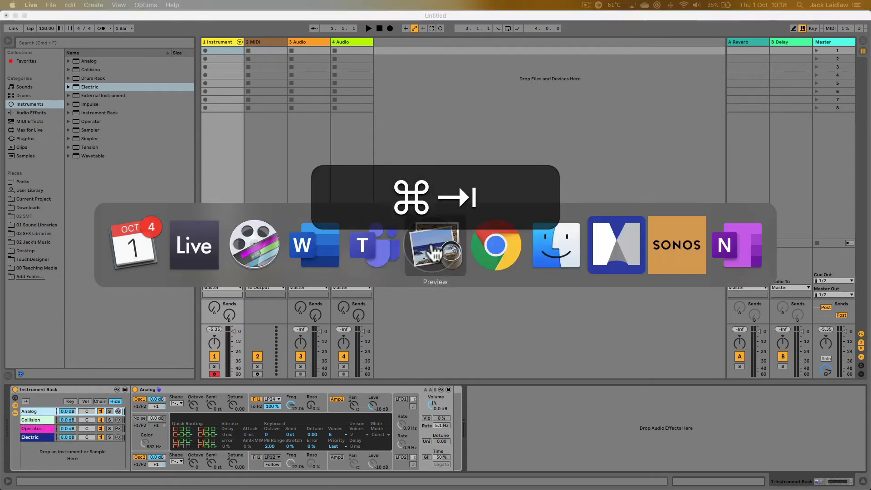
{"action": "left_click", "coordinate": [444, 246]}
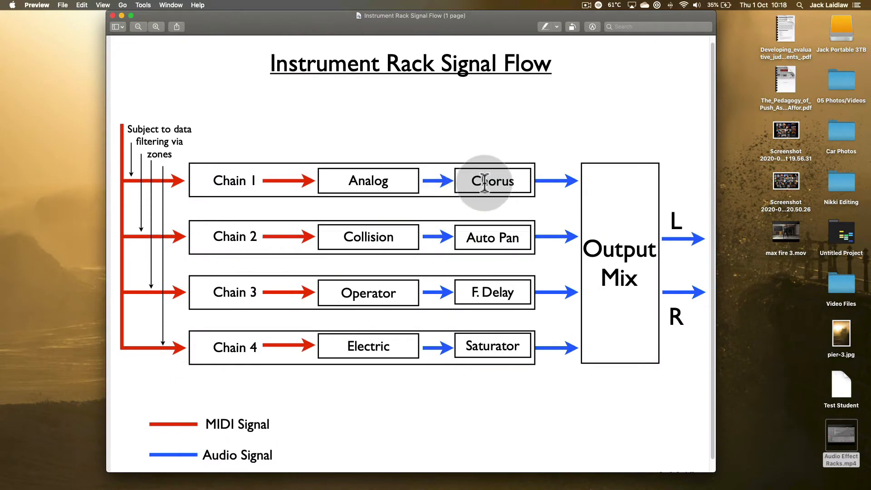
{"action": "key", "text": "super+Tab"}
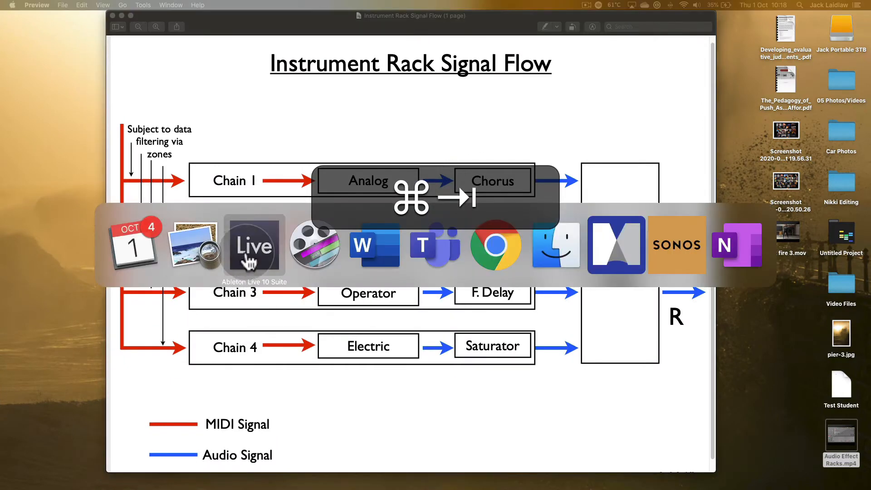
{"action": "left_click", "coordinate": [249, 247]}
{"action": "left_click", "coordinate": [39, 417]}
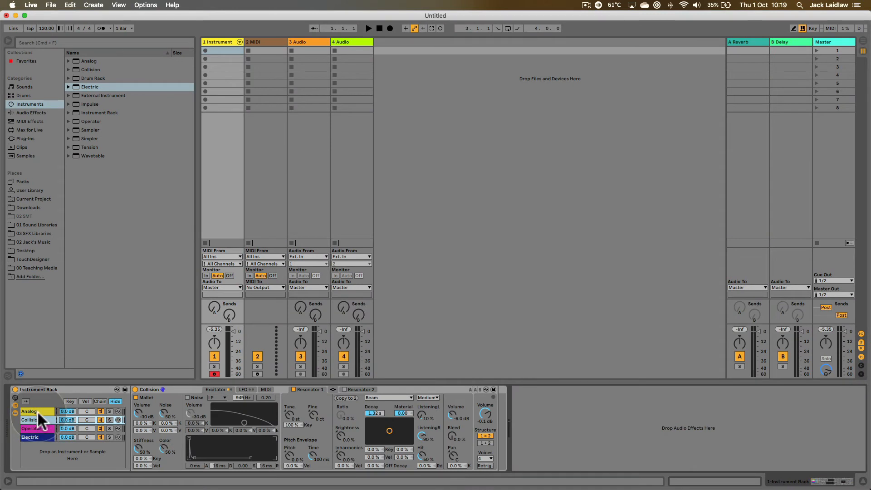
{"action": "left_click", "coordinate": [37, 410]}
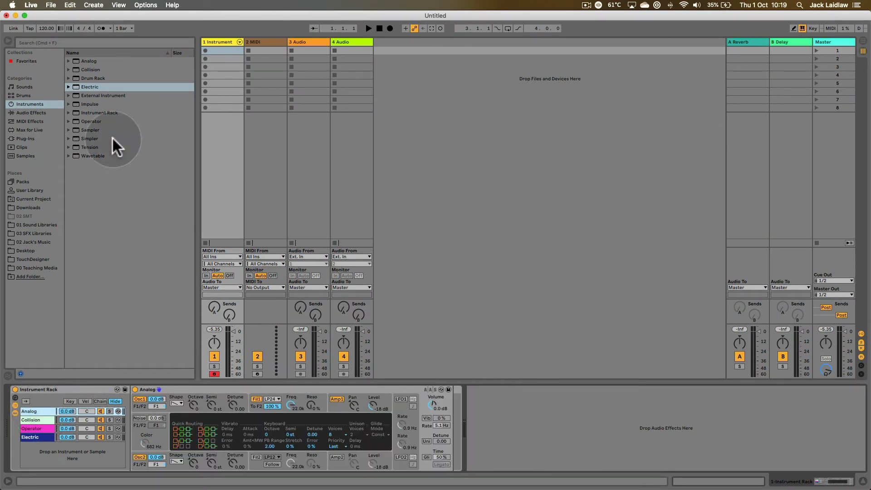
{"action": "left_click", "coordinate": [26, 112]}
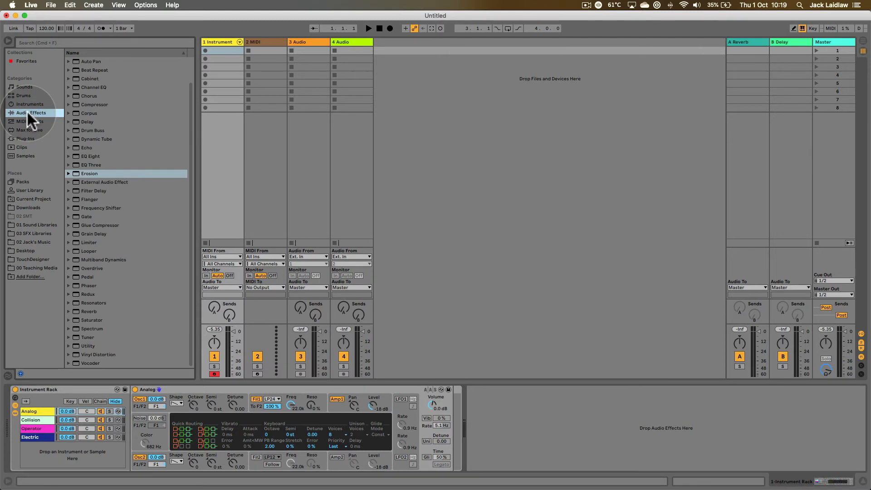
{"action": "left_click", "coordinate": [79, 96]}
{"action": "left_click_drag", "start_coordinate": [101, 160], "coordinate": [52, 416]}
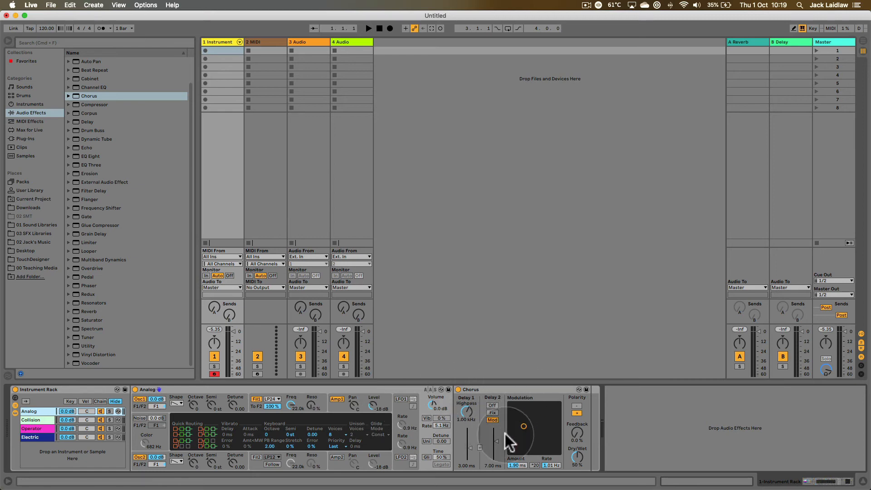
Solo the Analog chain and compare its sound with Chorus bypassed and re-enabled, and solo the Collision chain for comparison
{"action": "key", "text": "ctrl"}
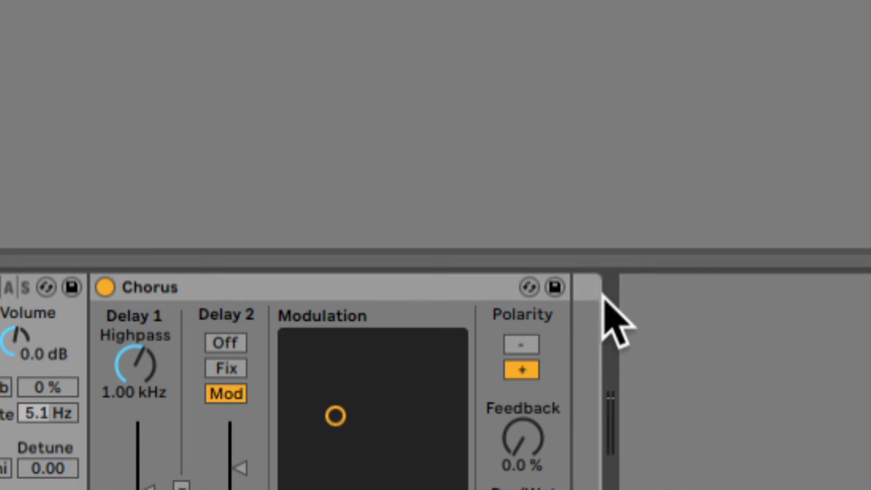
{"action": "key", "text": "ctrl"}
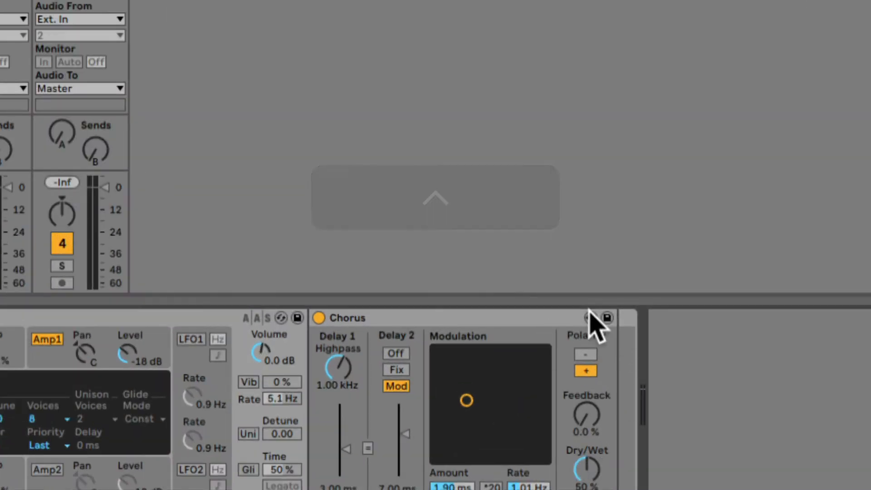
{"action": "key", "text": "ctrl"}
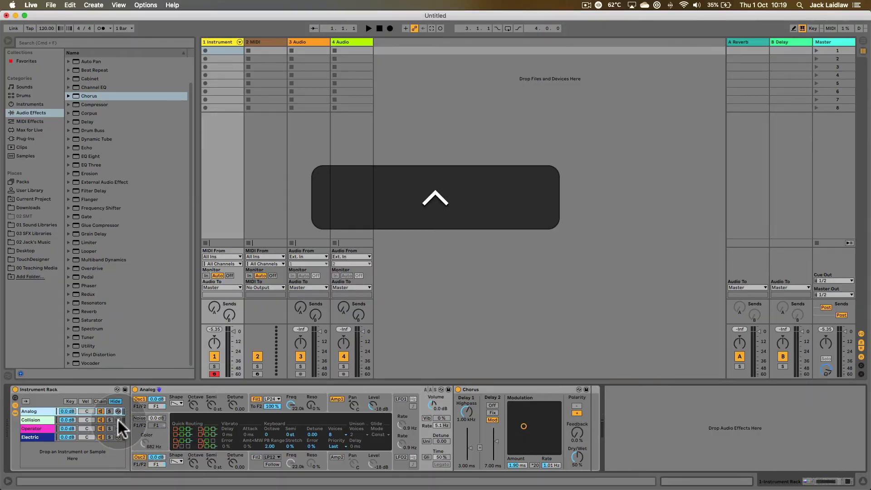
{"action": "left_click", "coordinate": [110, 411]}
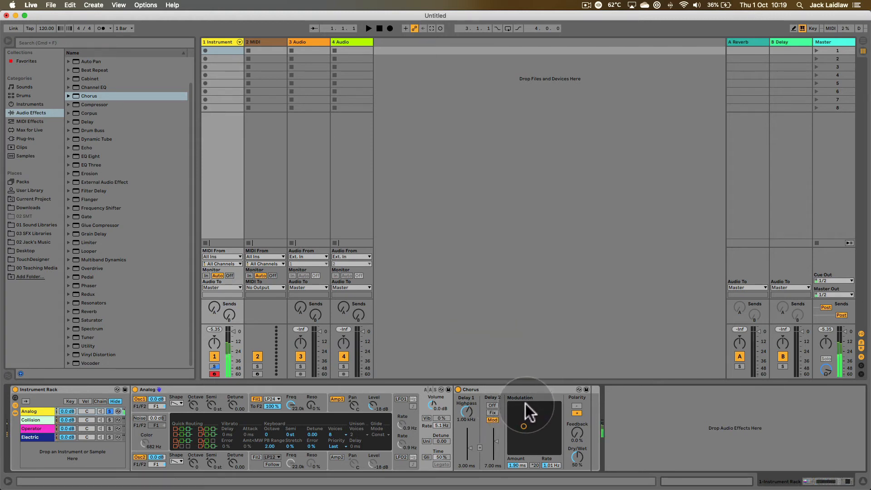
{"action": "left_click", "coordinate": [458, 389]}
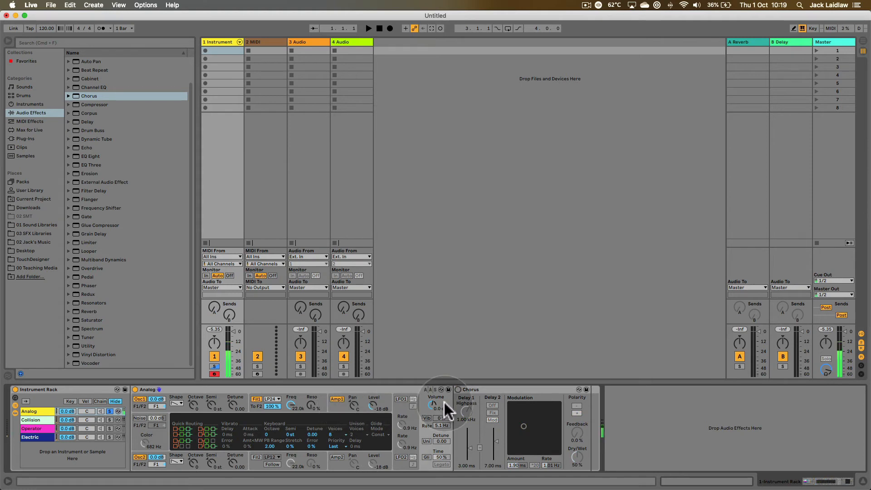
{"action": "left_click", "coordinate": [458, 390]}
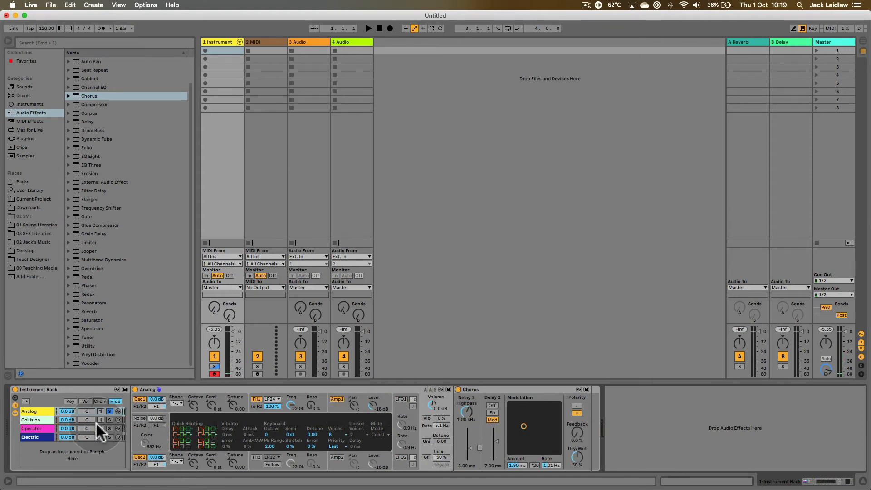
{"action": "left_click", "coordinate": [109, 420]}
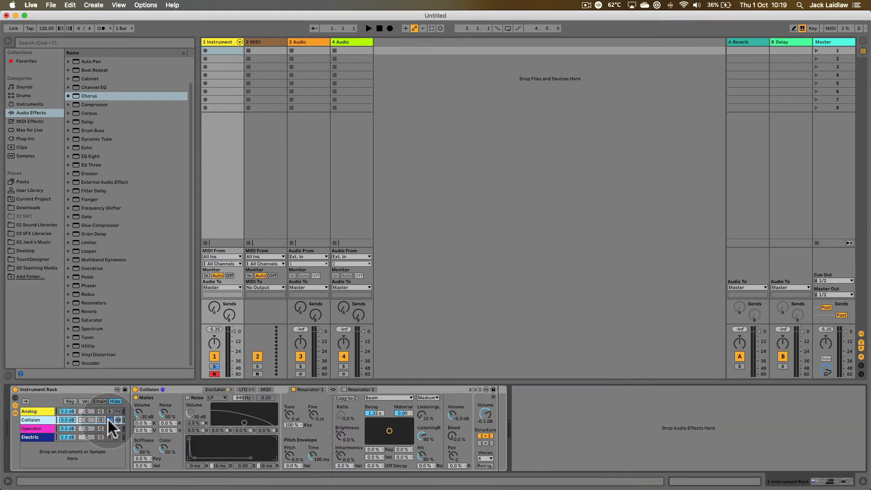
Move Chorus out of the Analog chain to sit after the whole Instrument Rack
{"action": "left_click", "coordinate": [36, 411]}
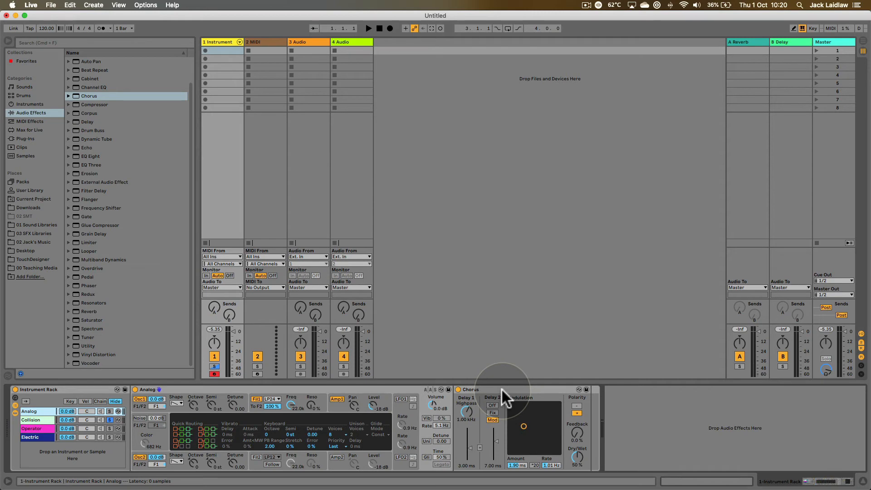
{"action": "left_click_drag", "start_coordinate": [502, 390], "coordinate": [656, 396]}
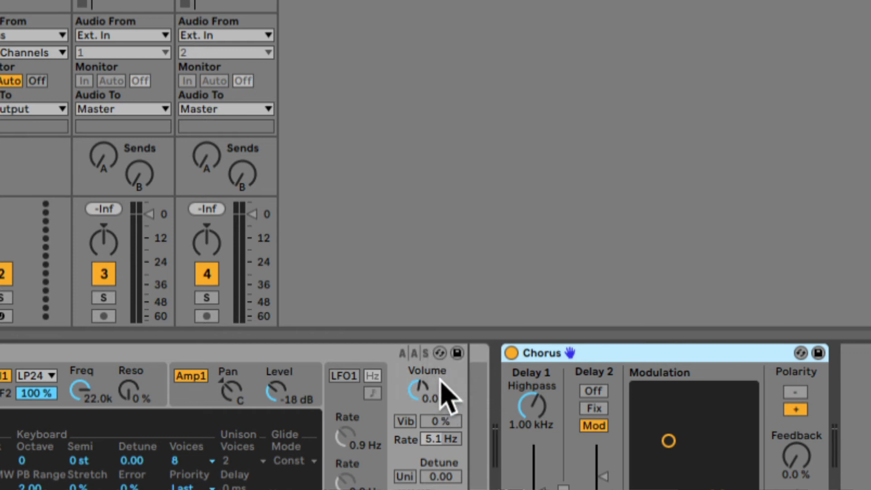
{"action": "key", "text": "ctrl"}
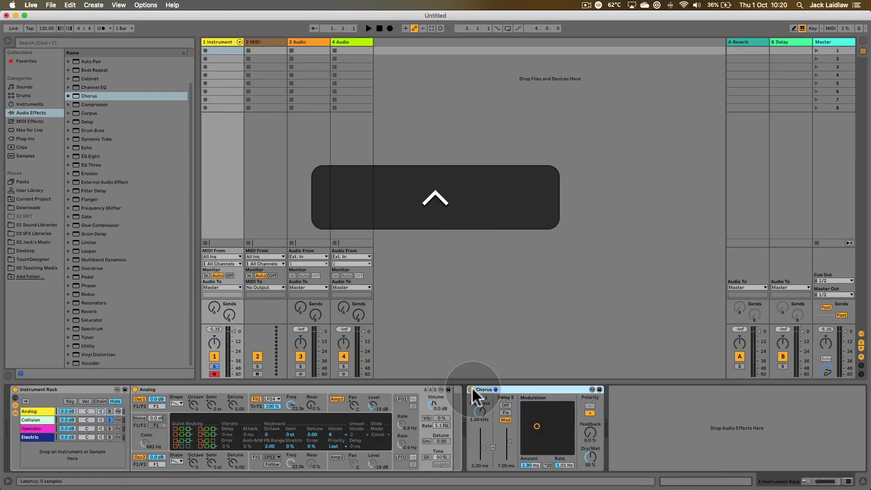
Audition the Operator, Electric and Analog chains soloed through the shared Chorus, clear the solo, and move Chorus back into the Analog chain
{"action": "left_click", "coordinate": [110, 420]}
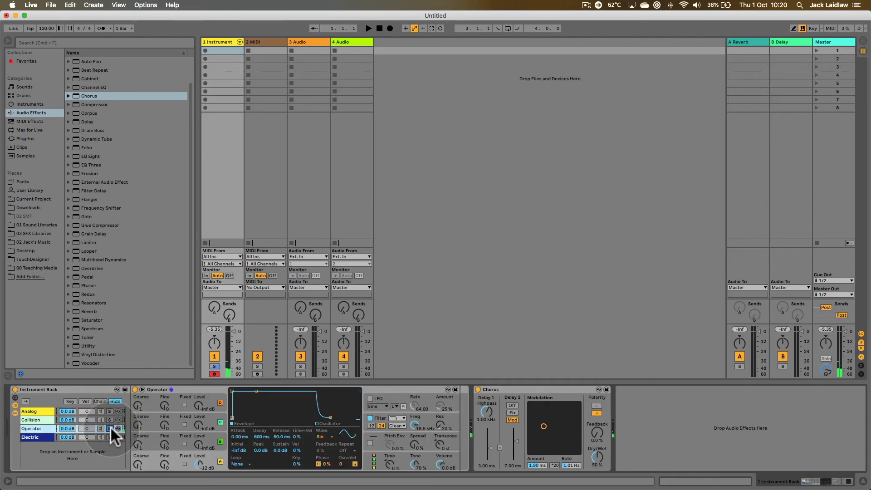
{"action": "left_click", "coordinate": [110, 427]}
{"action": "left_click", "coordinate": [110, 436]}
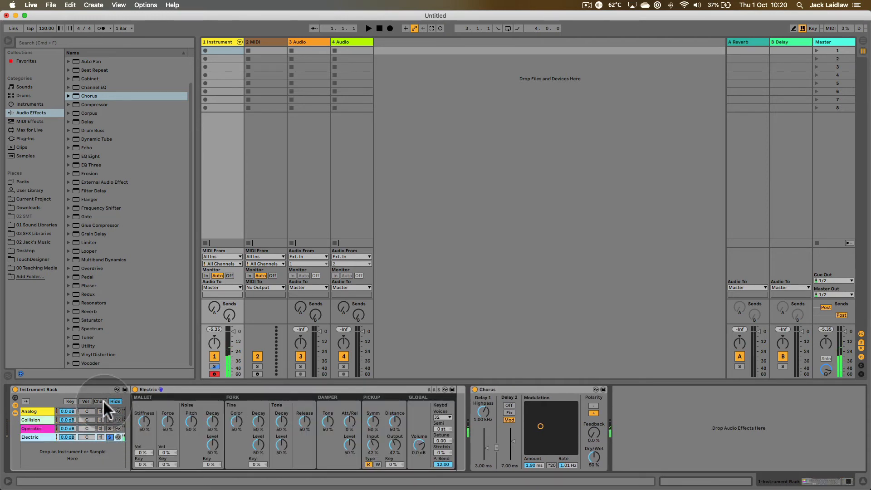
{"action": "left_click", "coordinate": [108, 410]}
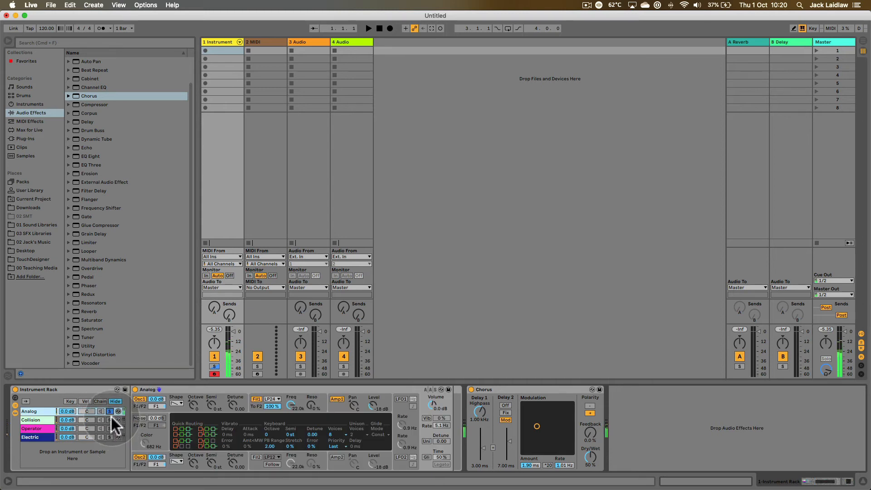
{"action": "left_click", "coordinate": [110, 410]}
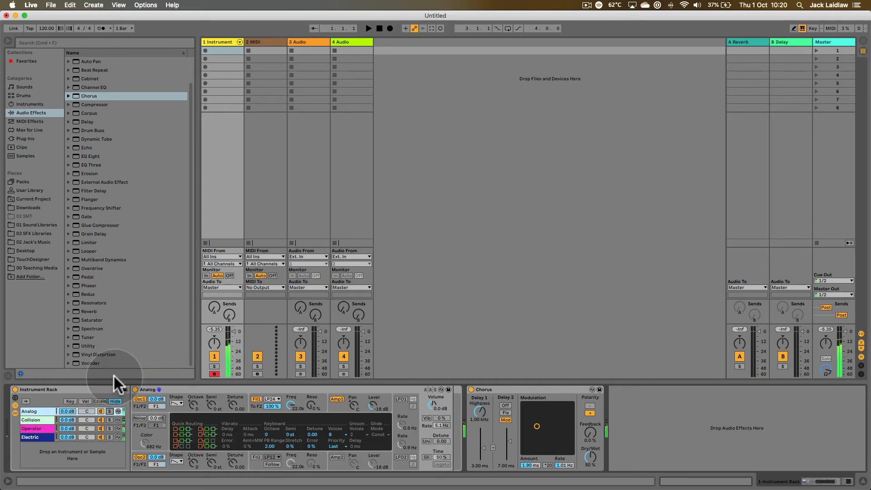
{"action": "left_click_drag", "start_coordinate": [515, 388], "coordinate": [450, 393]}
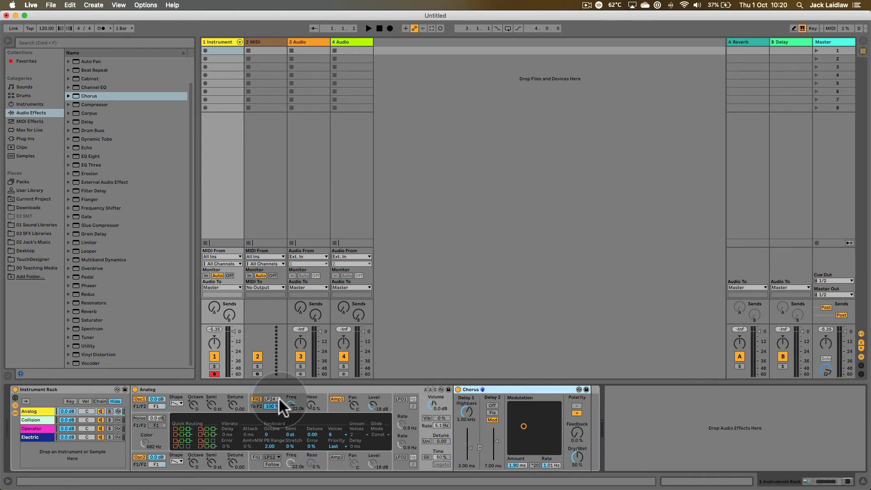
Check the diagram in Preview, and in Live add the Auto Pan effect to the rack's Collision chain
{"action": "key", "text": "super+Tab"}
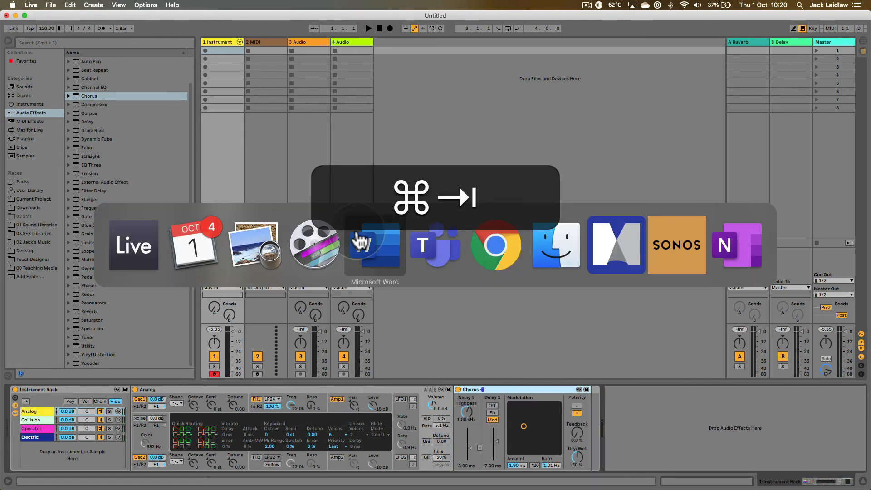
{"action": "left_click", "coordinate": [272, 259]}
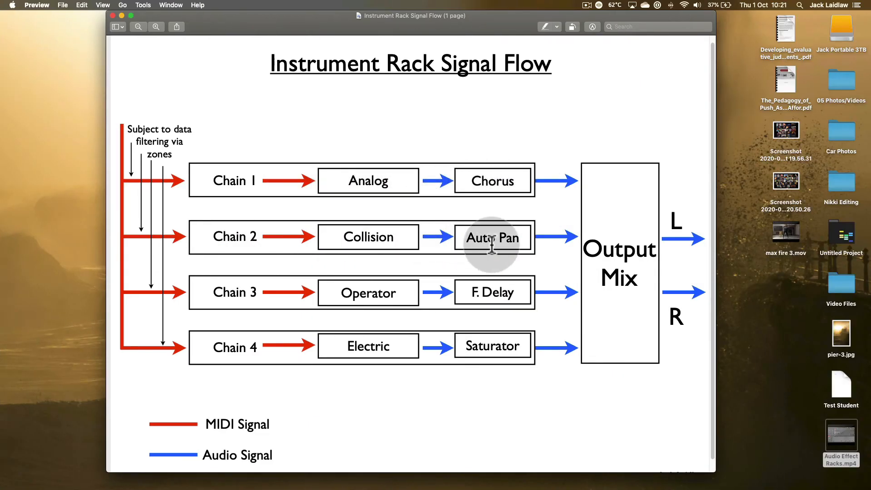
{"action": "key", "text": "super+Tab"}
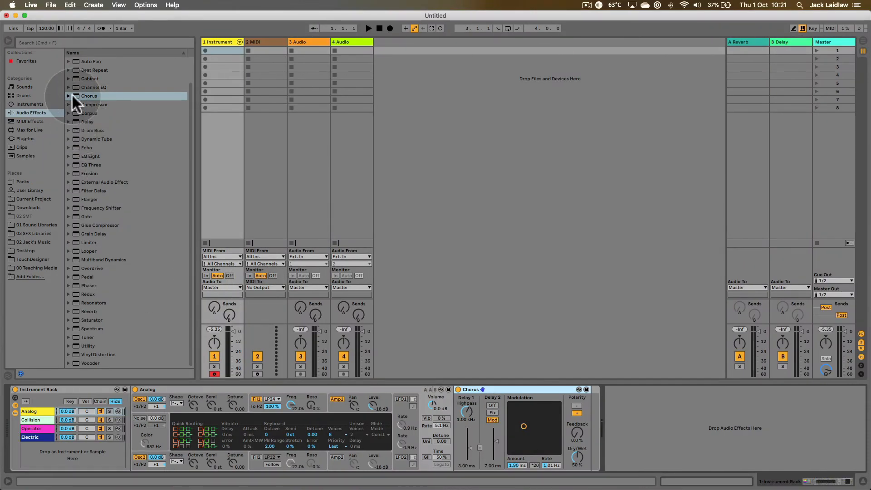
{"action": "left_click", "coordinate": [77, 61]}
{"action": "left_click_drag", "start_coordinate": [76, 59], "coordinate": [37, 413]}
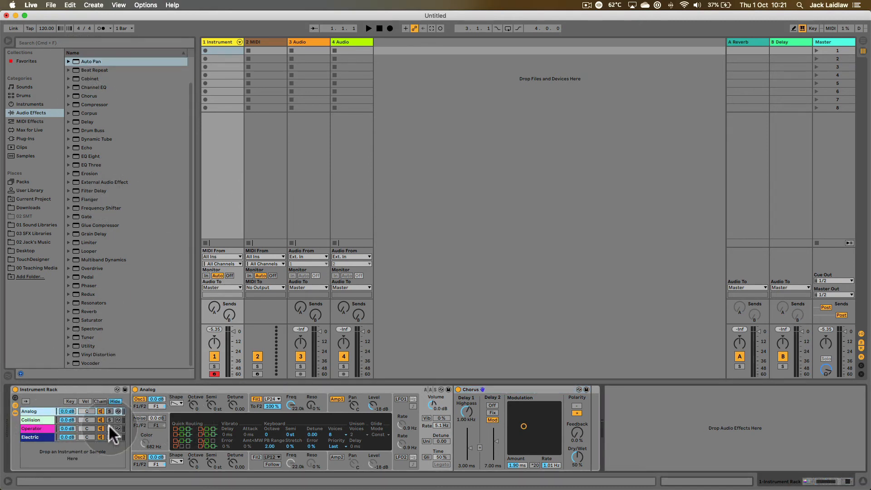
{"action": "left_click", "coordinate": [43, 419]}
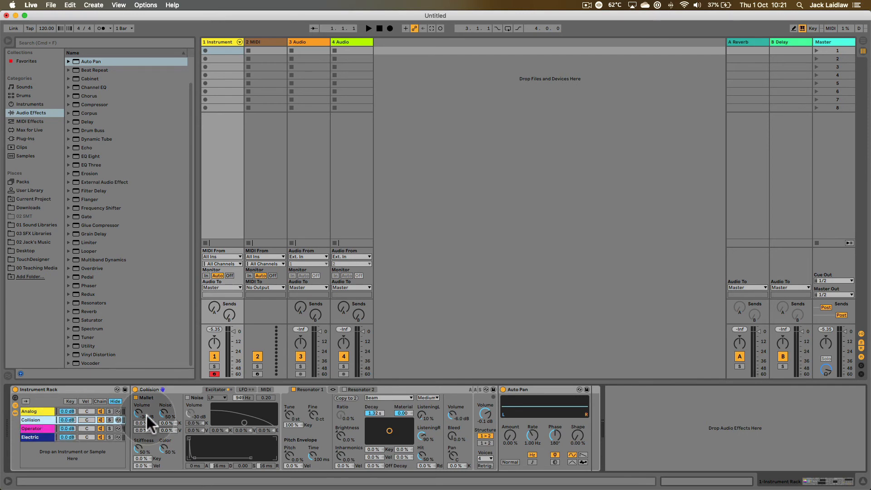
Check the diagram in Preview, and in Live add the Filter Delay effect to the rack's Operator chain
{"action": "key", "text": "super+Tab"}
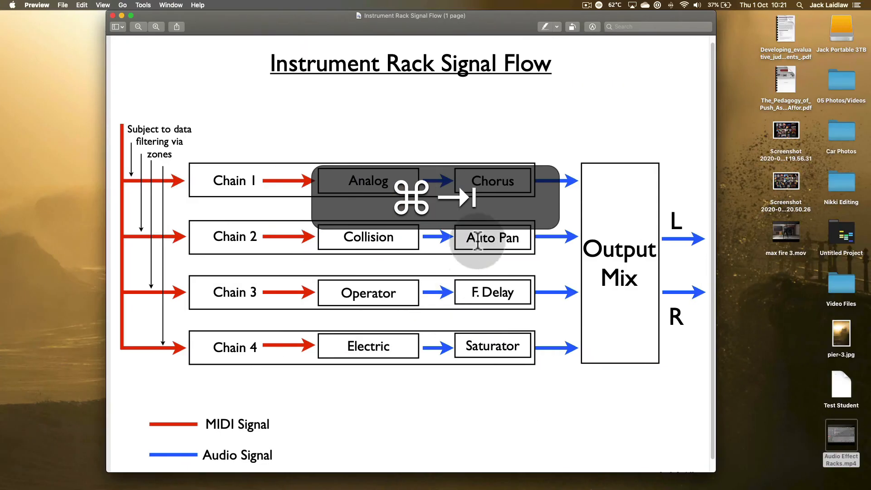
{"action": "key", "text": "super+Tab"}
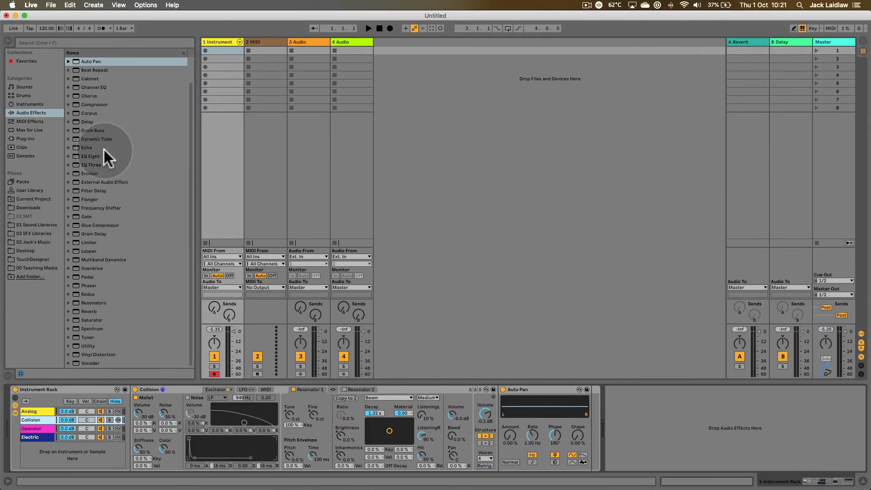
{"action": "left_click_drag", "start_coordinate": [88, 191], "coordinate": [43, 437]}
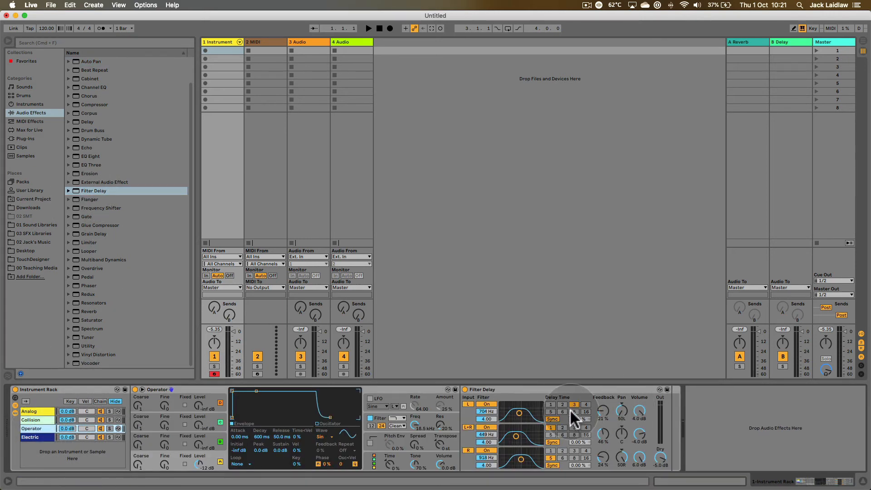
Check the diagram in Preview, and in Live add the Saturator effect to the rack's Electric chain
{"action": "key", "text": "super+Tab"}
{"action": "key", "text": "super+Tab"}
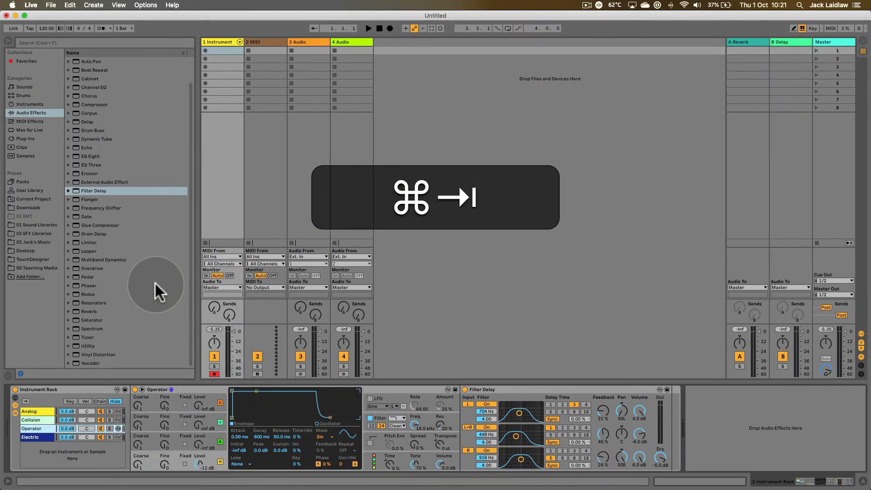
{"action": "left_click_drag", "start_coordinate": [79, 321], "coordinate": [37, 437]}
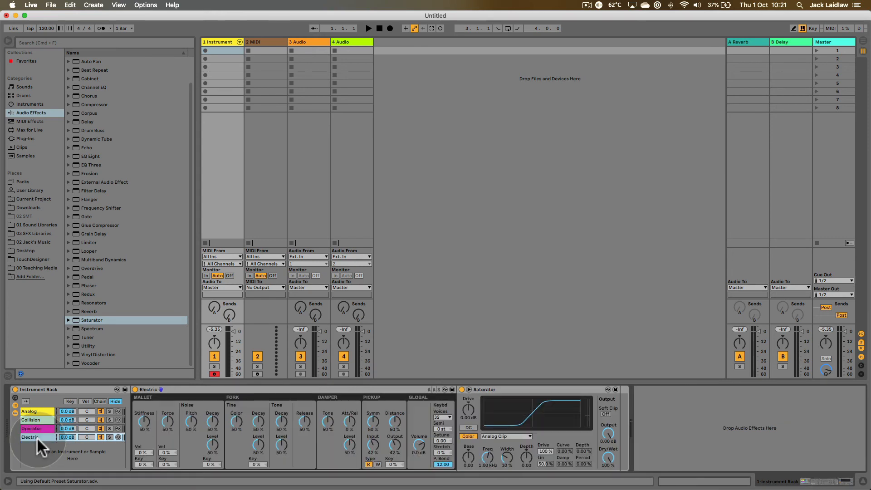
Review the Analog, Collision, Operator and Electric chains in turn, examining the instrument and audio effect in each
{"action": "left_click", "coordinate": [42, 411]}
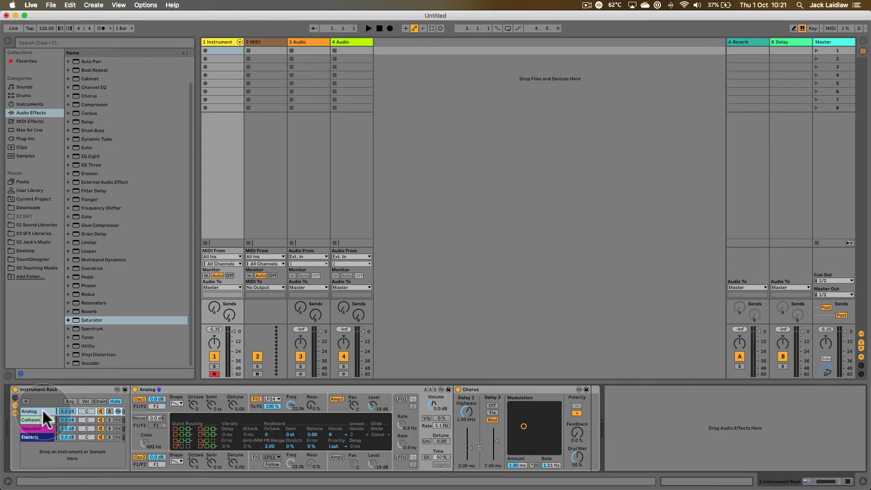
{"action": "left_click", "coordinate": [41, 417]}
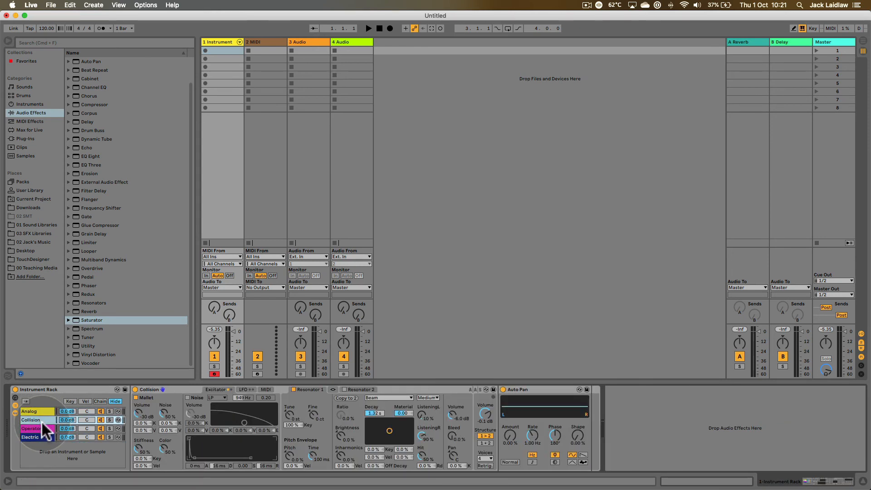
{"action": "left_click", "coordinate": [42, 426]}
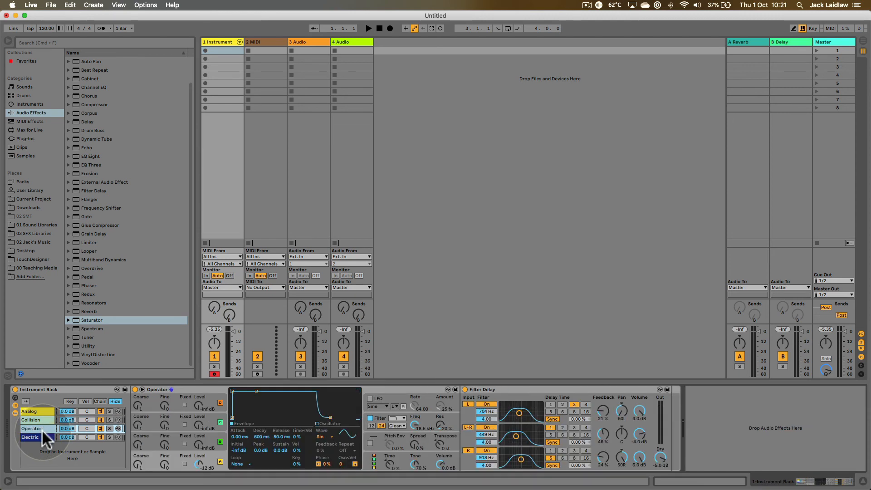
{"action": "left_click", "coordinate": [42, 437]}
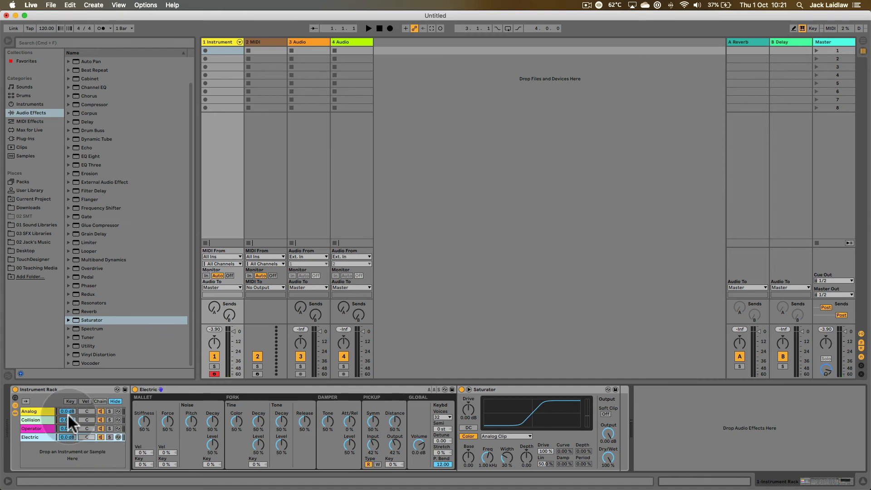
{"action": "left_click", "coordinate": [41, 407]}
{"action": "left_click", "coordinate": [40, 415]}
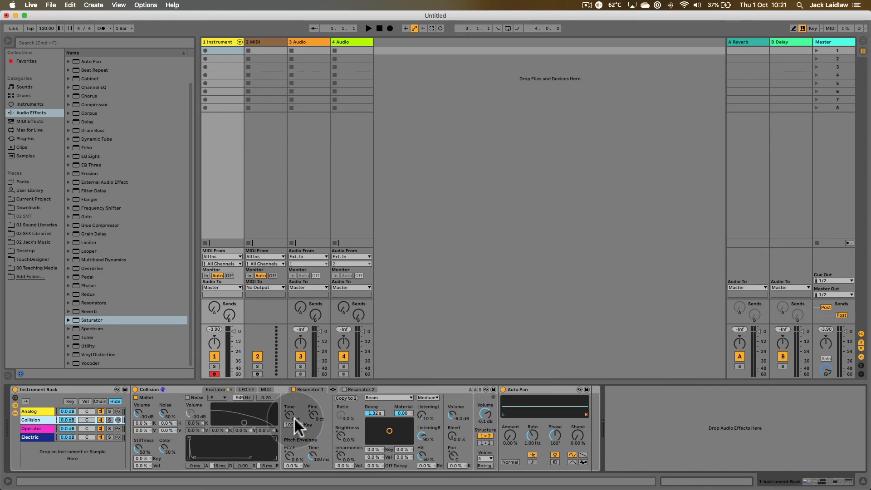
{"action": "left_click", "coordinate": [37, 411]}
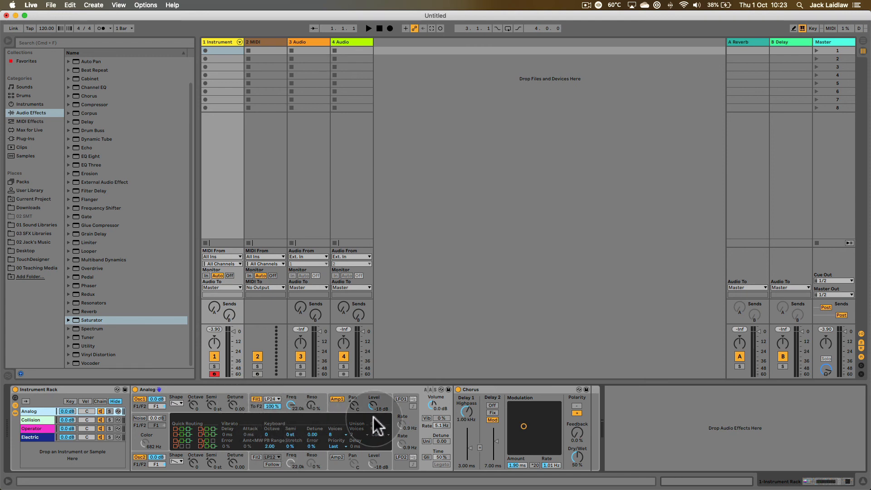
{"action": "left_click", "coordinate": [40, 418]}
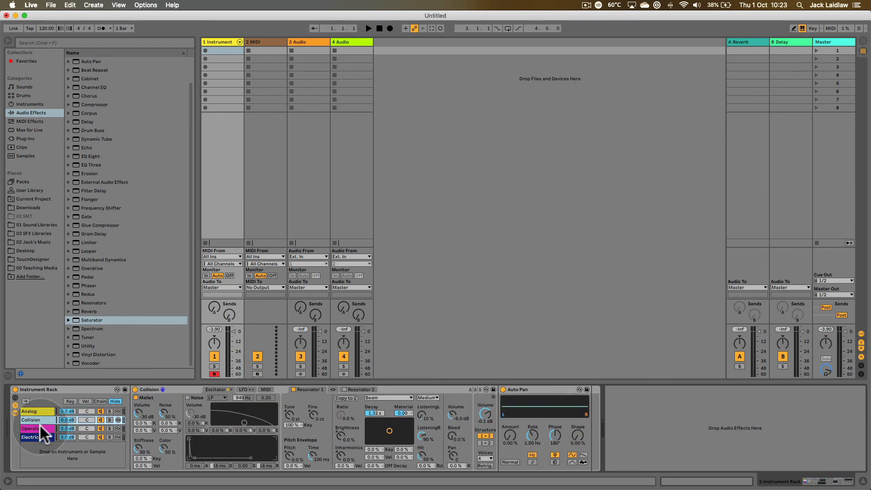
{"action": "left_click", "coordinate": [40, 428]}
{"action": "left_click", "coordinate": [40, 436]}
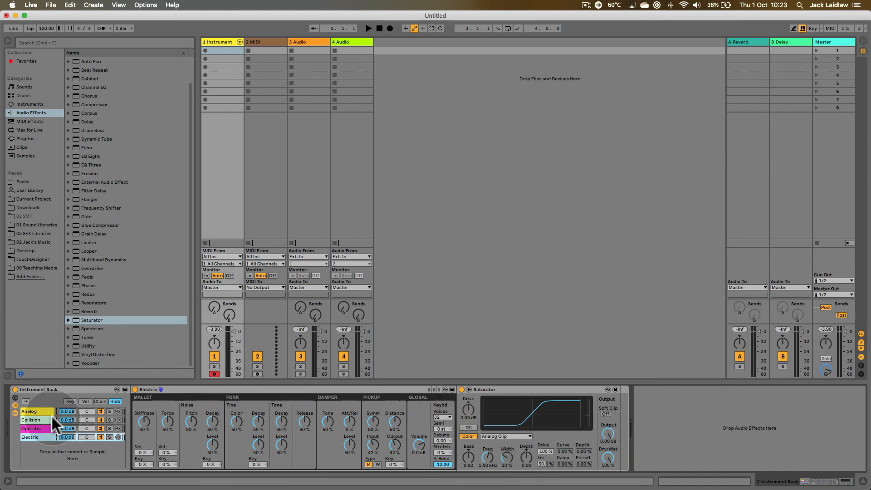
Solo the Analog chain and add the Chord MIDI effect before its instrument, with Shift 1 at +4 st and Shift 2 at +7 st
{"action": "left_click", "coordinate": [29, 121]}
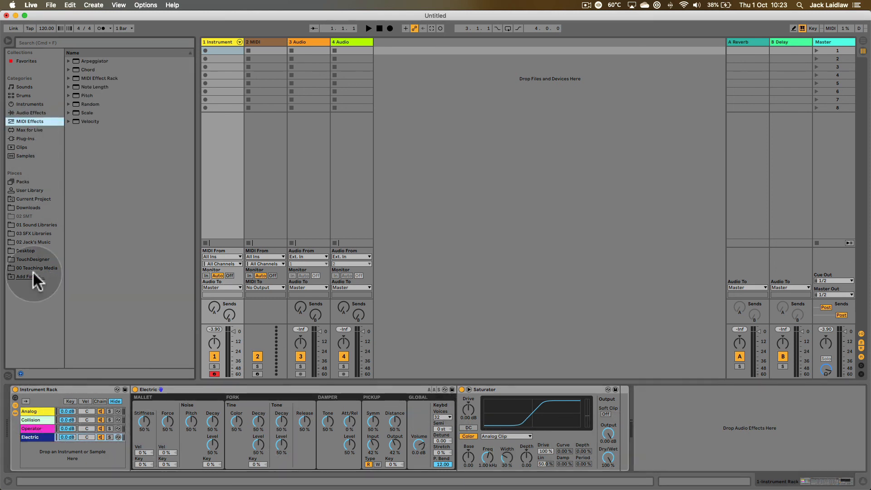
{"action": "left_click", "coordinate": [31, 411]}
{"action": "left_click", "coordinate": [109, 410]}
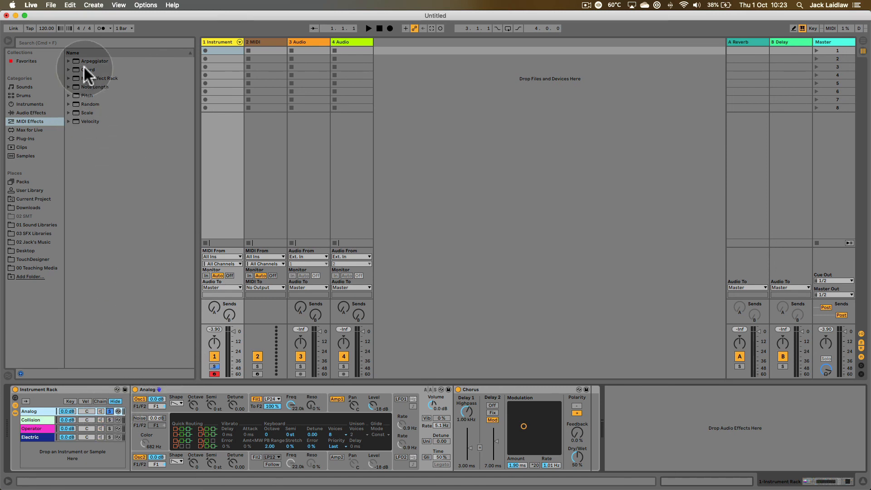
{"action": "left_click_drag", "start_coordinate": [77, 68], "coordinate": [132, 423]}
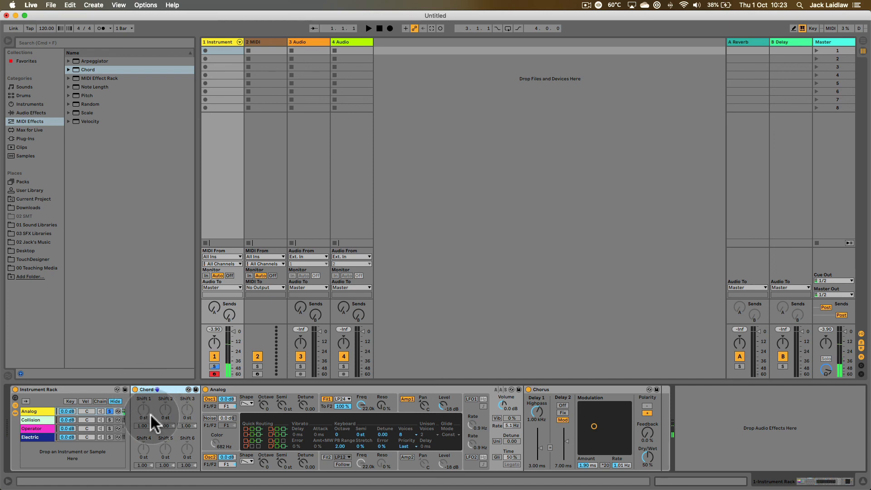
{"action": "left_click_drag", "start_coordinate": [144, 410], "coordinate": [143, 406]}
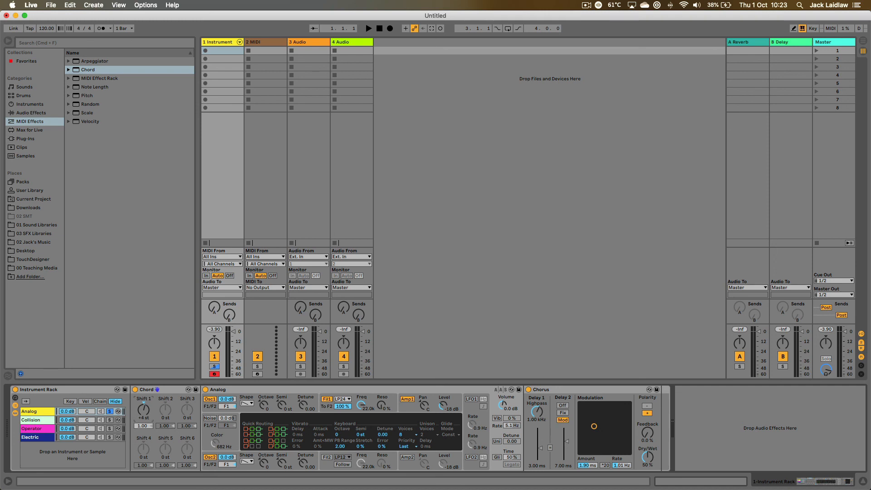
{"action": "left_click_drag", "start_coordinate": [170, 409], "coordinate": [166, 412]}
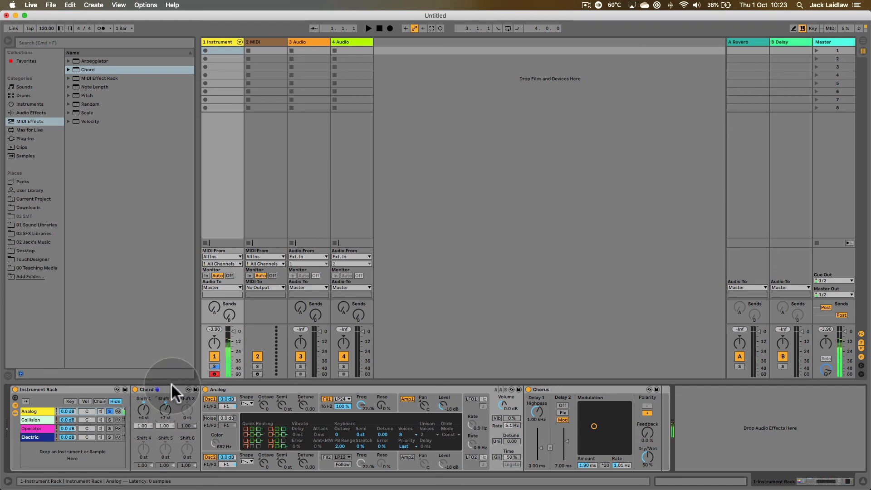